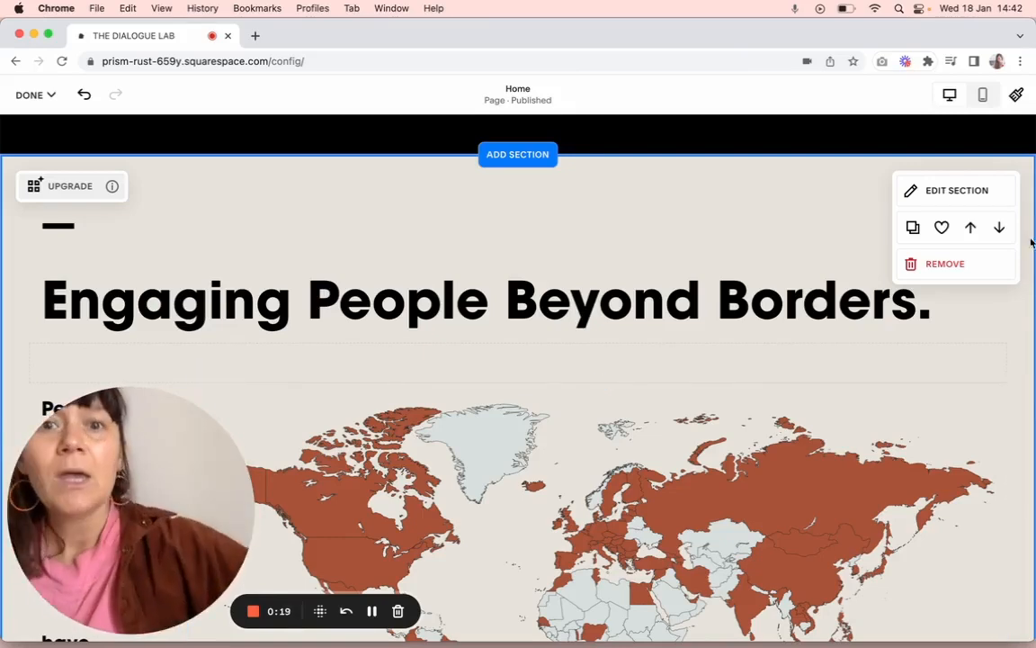
Add a blank section above the "Engaging People Beyond Borders." section and display its layout grid
left_click(519, 155)
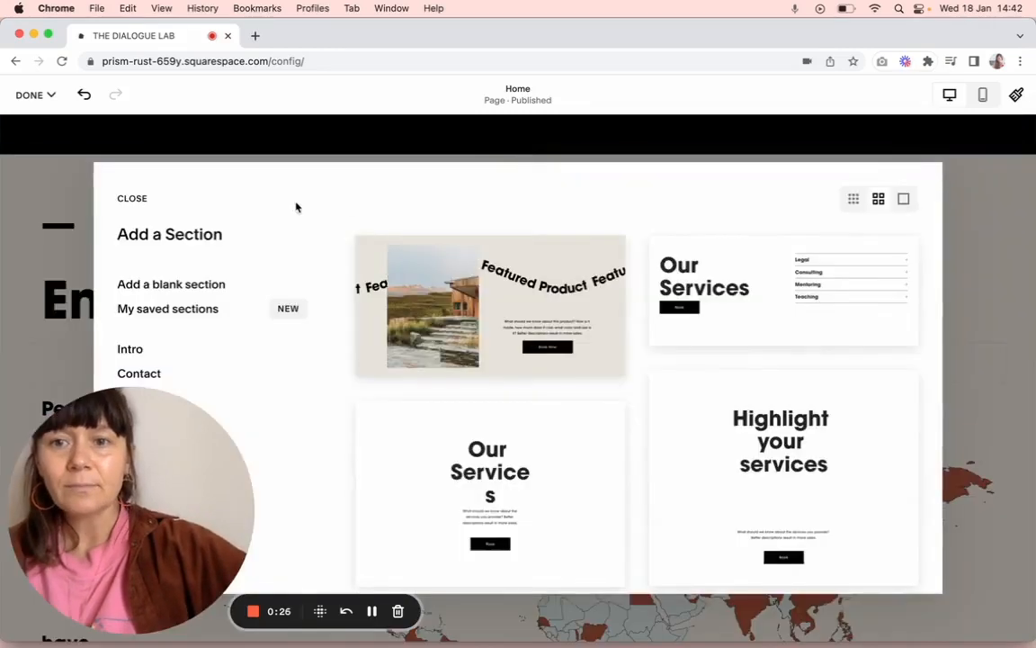
left_click(206, 287)
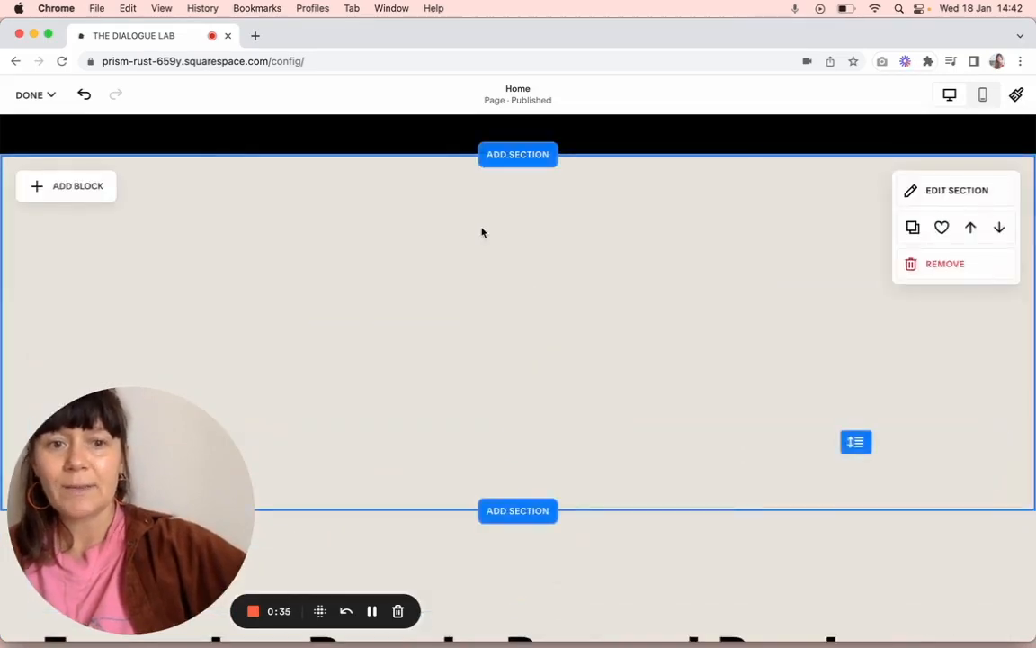
key("g")
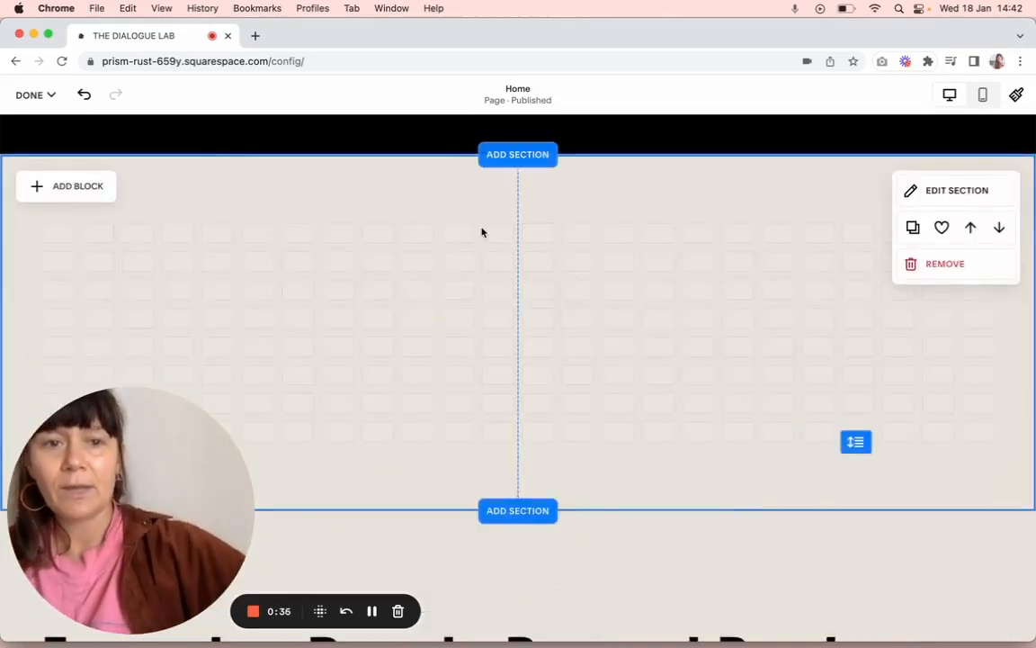
Add a text block to the blank section with the text "Projects"
left_click(72, 188)
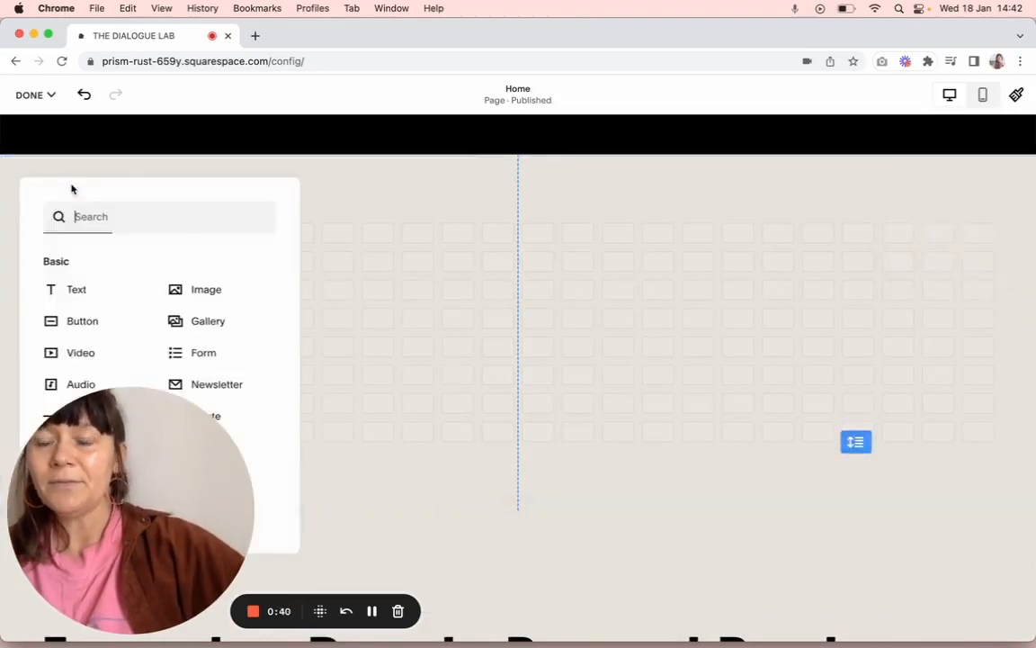
left_click(79, 295)
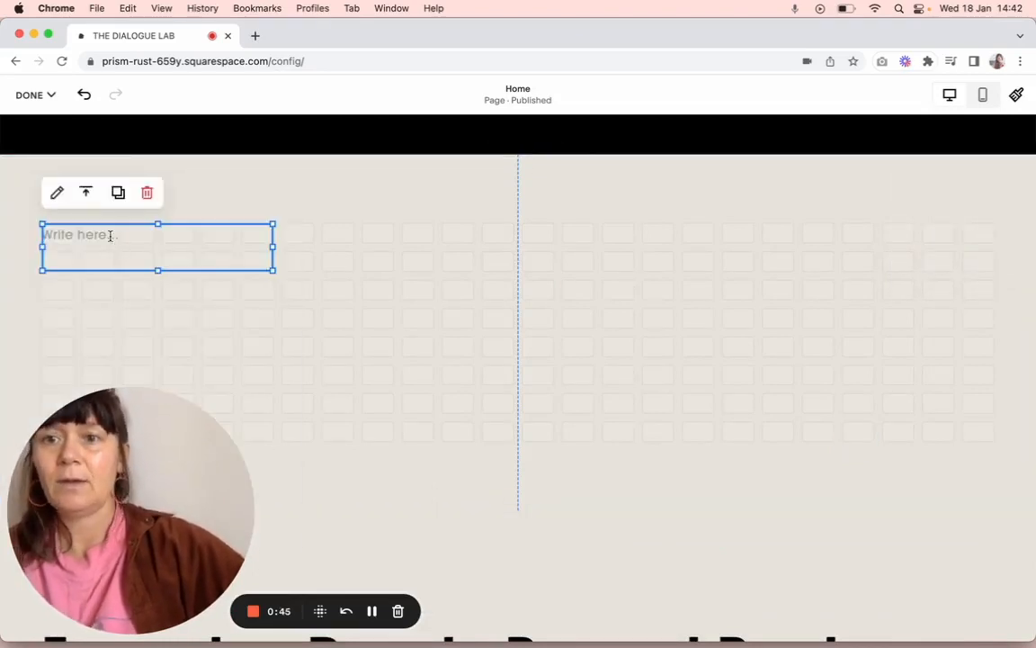
type("Projects")
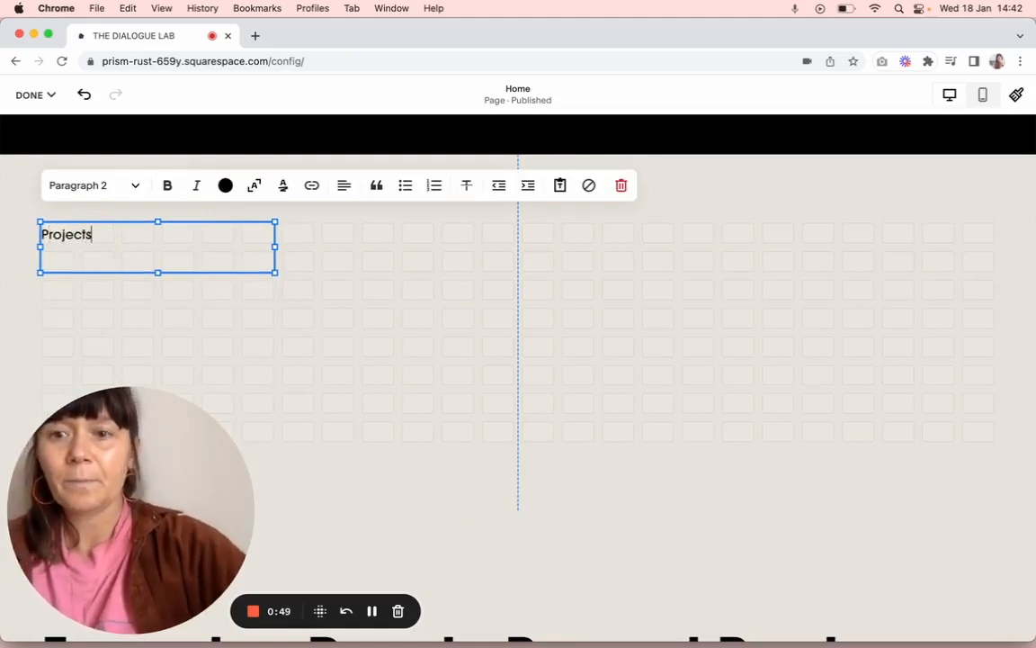
Format the "Projects" text as Heading 2 and move its block down one grid row
double_click(75, 232)
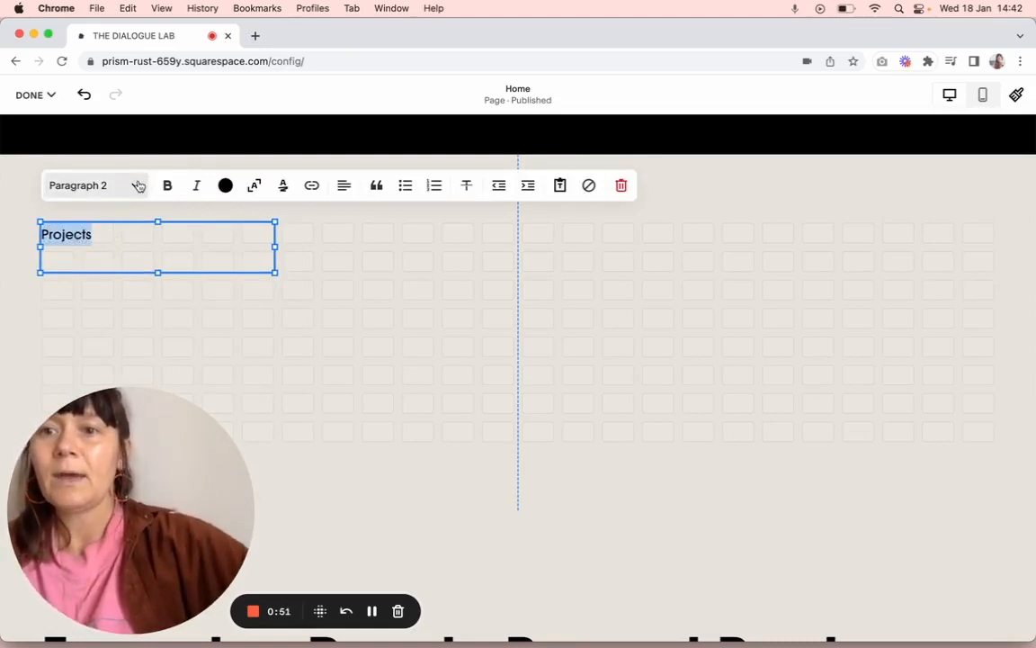
left_click(94, 185)
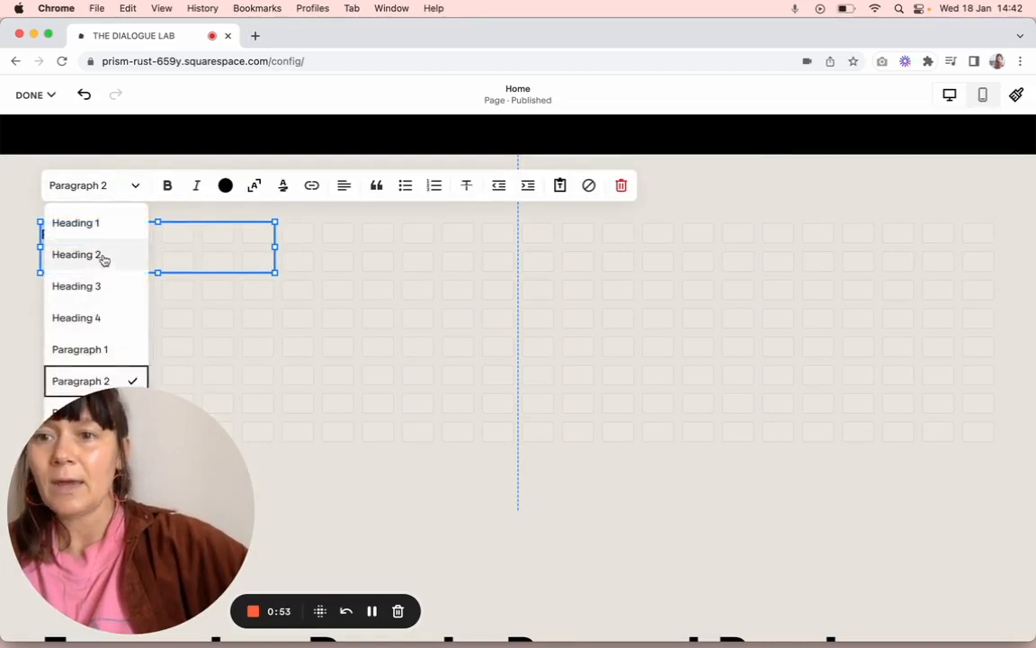
left_click(104, 260)
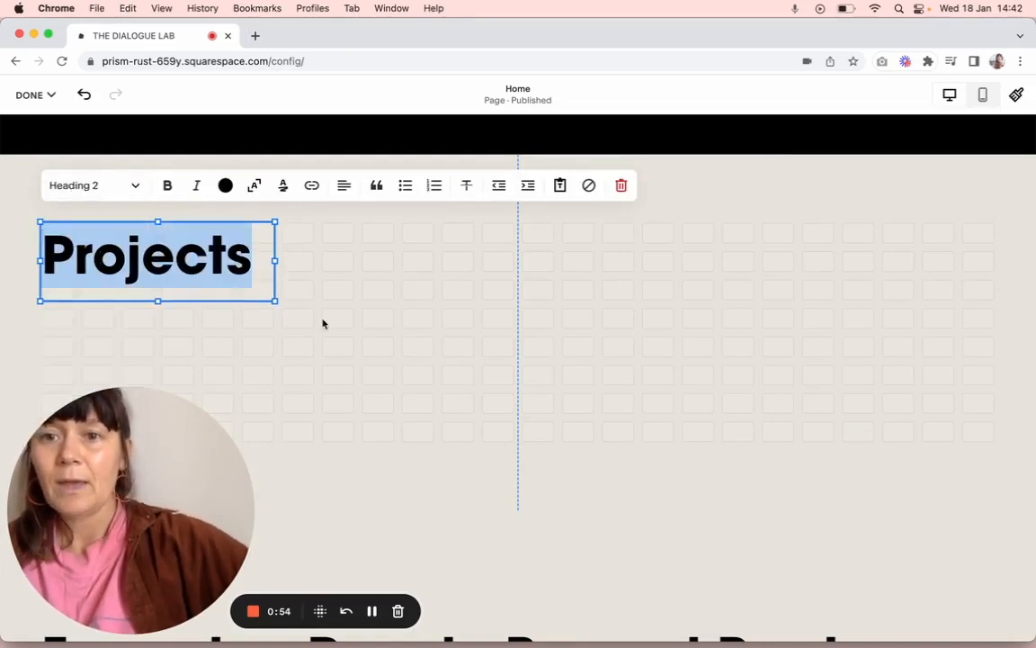
key("Escape")
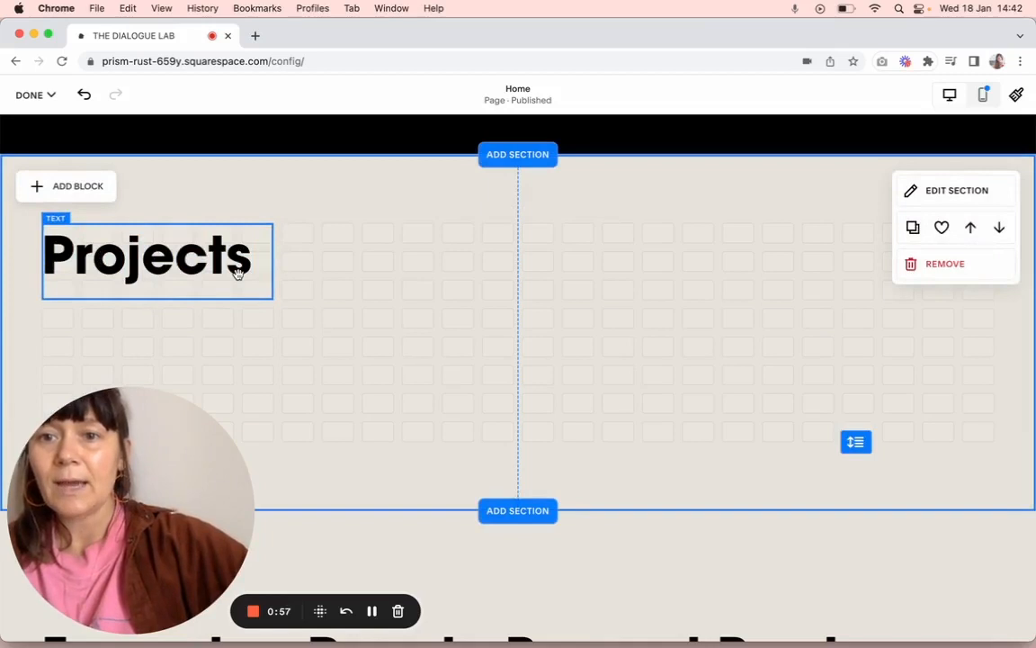
left_click_drag(236, 286, 366, 303)
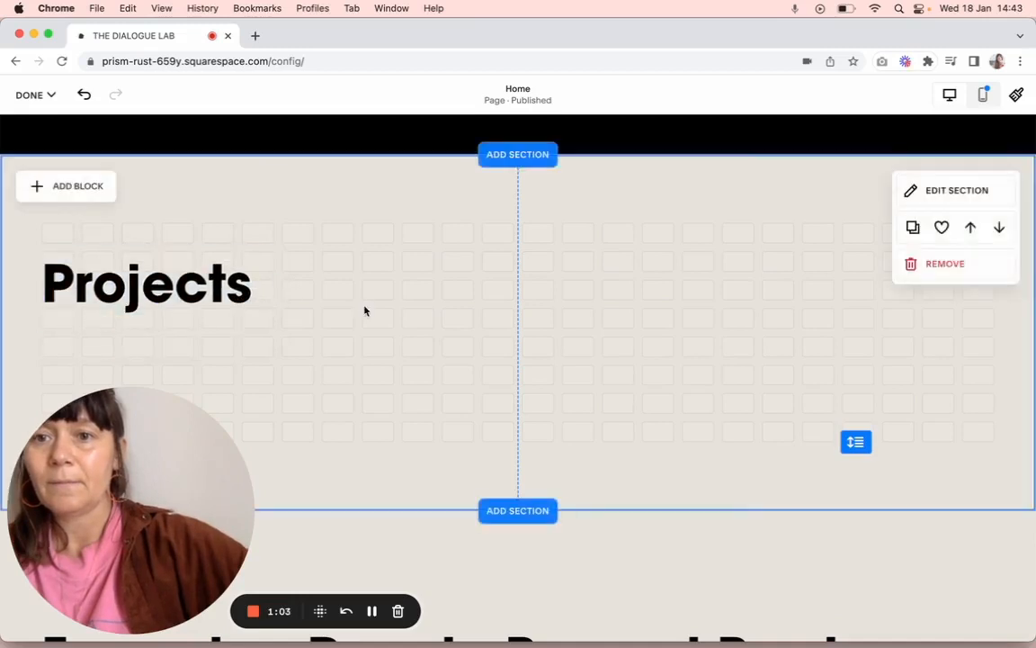
Add an empty image block and place it left-aligned below the "Projects" heading, leaving two grid rows between them
left_click(47, 189)
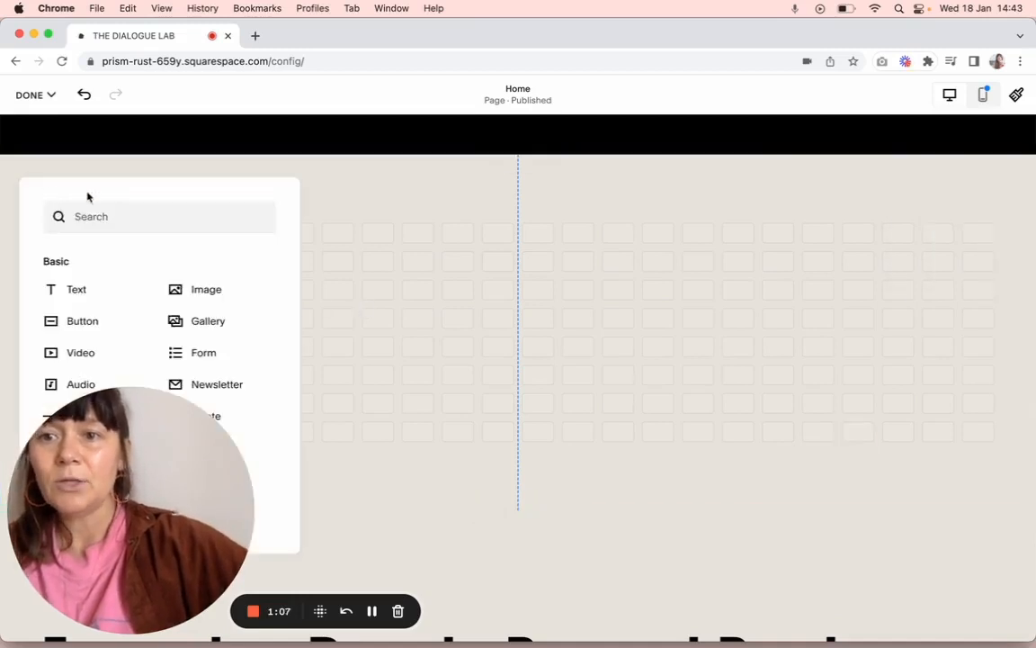
left_click(207, 292)
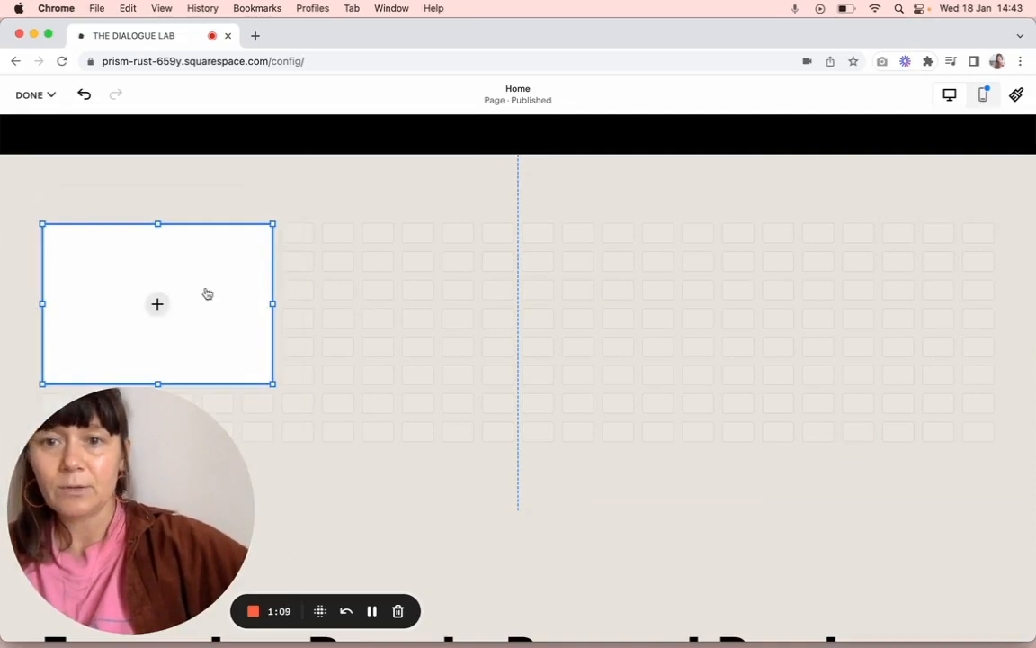
left_click(159, 306)
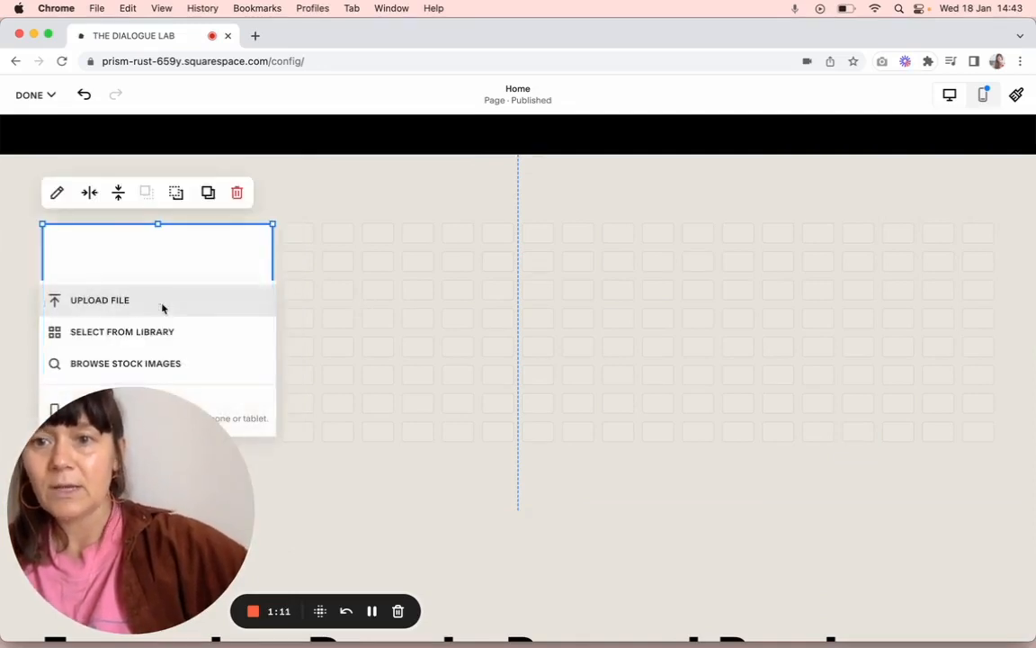
left_click(403, 345)
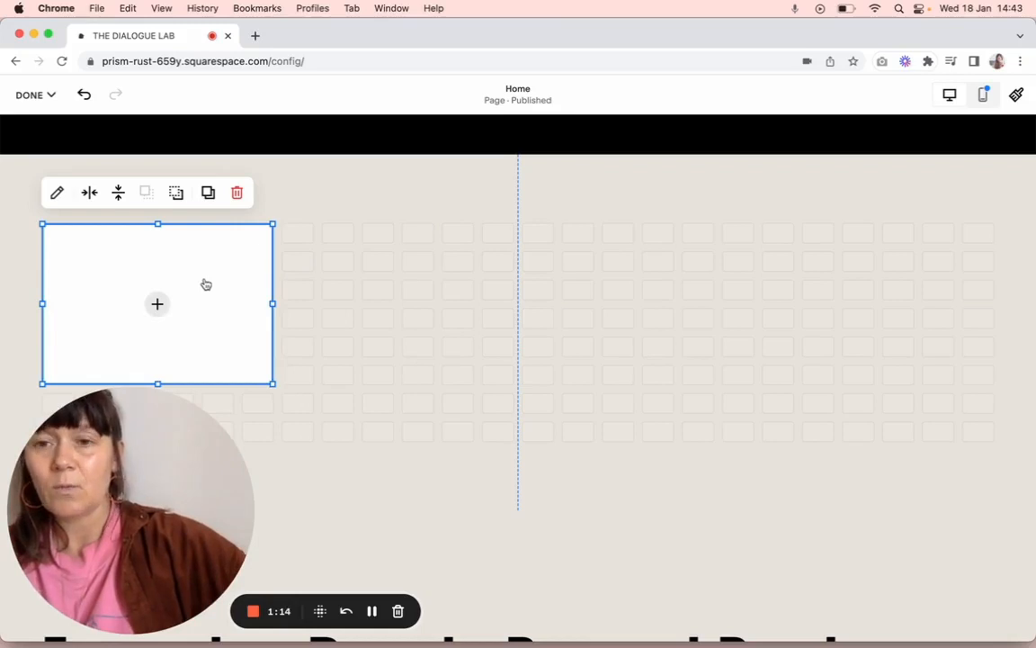
left_click_drag(221, 371, 205, 491)
left_click_drag(147, 512, 923, 474)
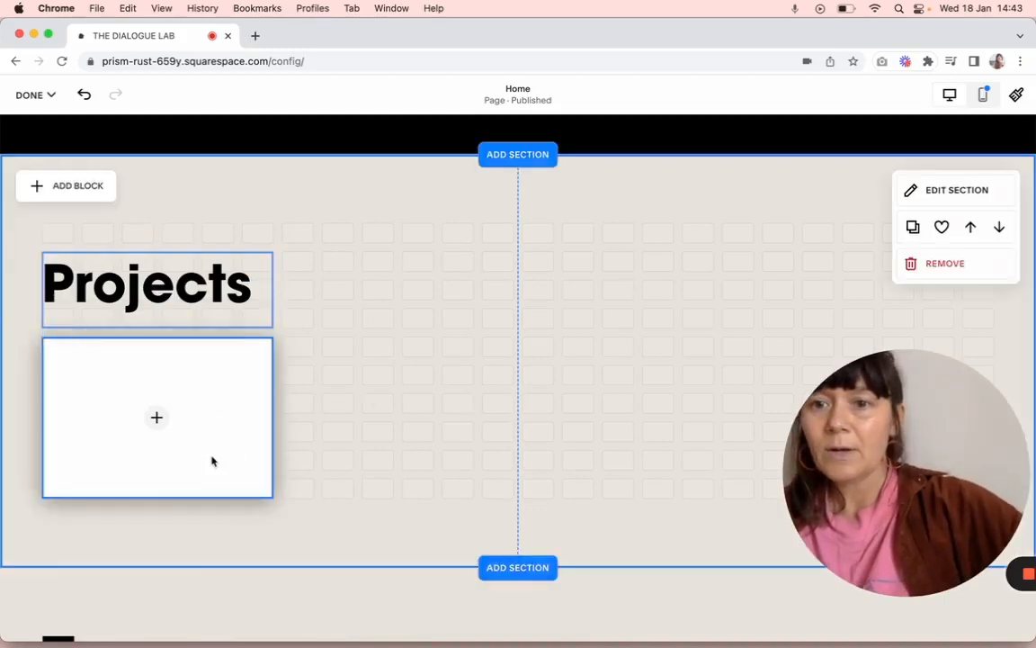
left_click_drag(212, 457, 216, 487)
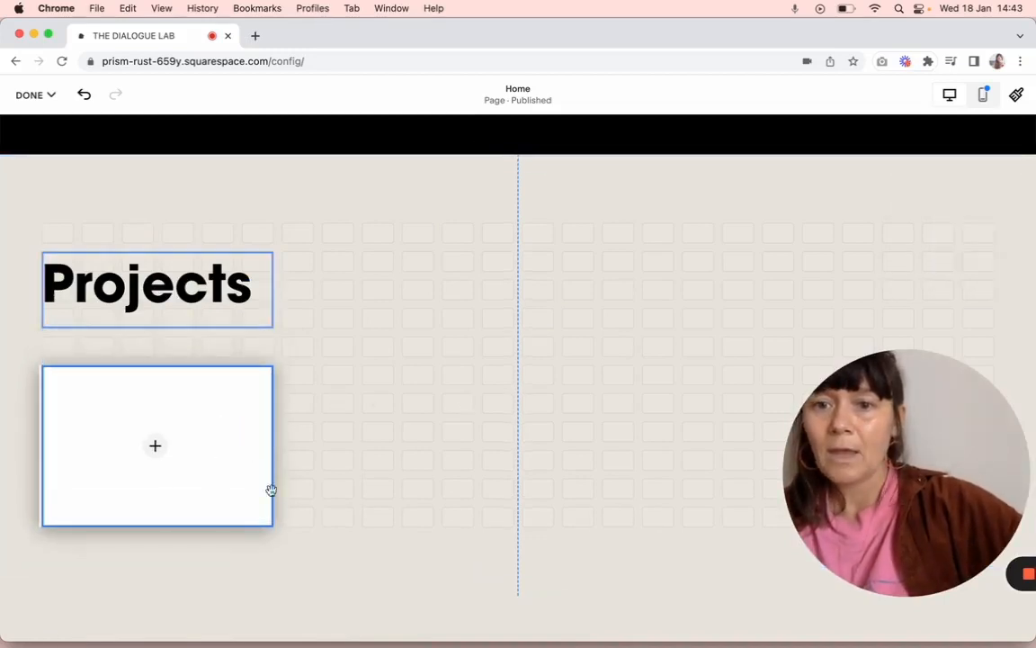
left_click_drag(270, 522, 238, 535)
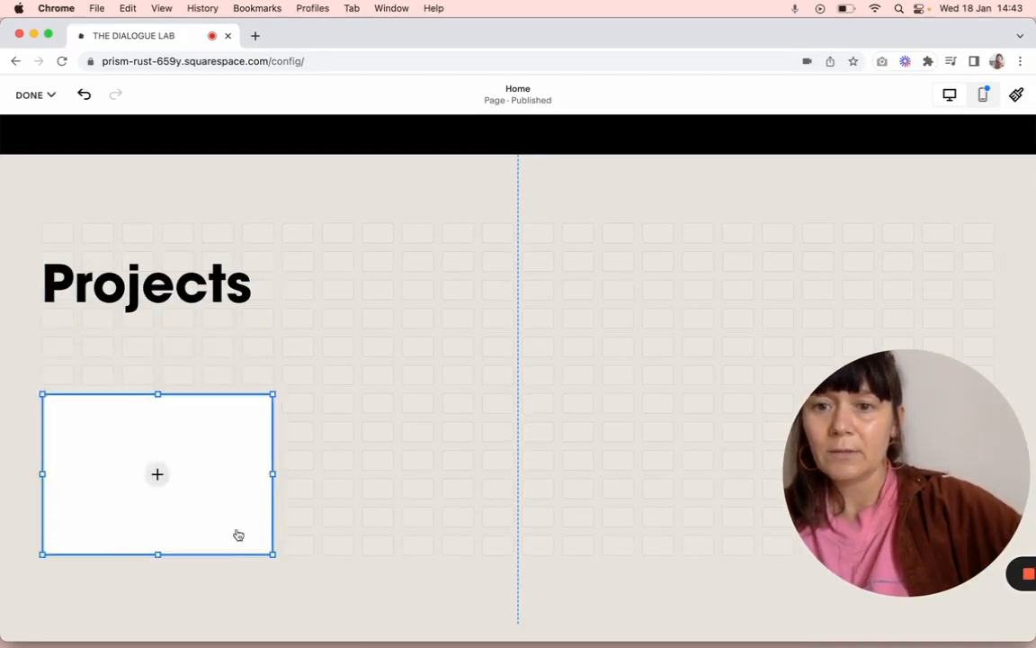
Enlarge the image block to 11 grid columns wide and 10 rows high, starting one row below the heading
left_click_drag(273, 393, 471, 371)
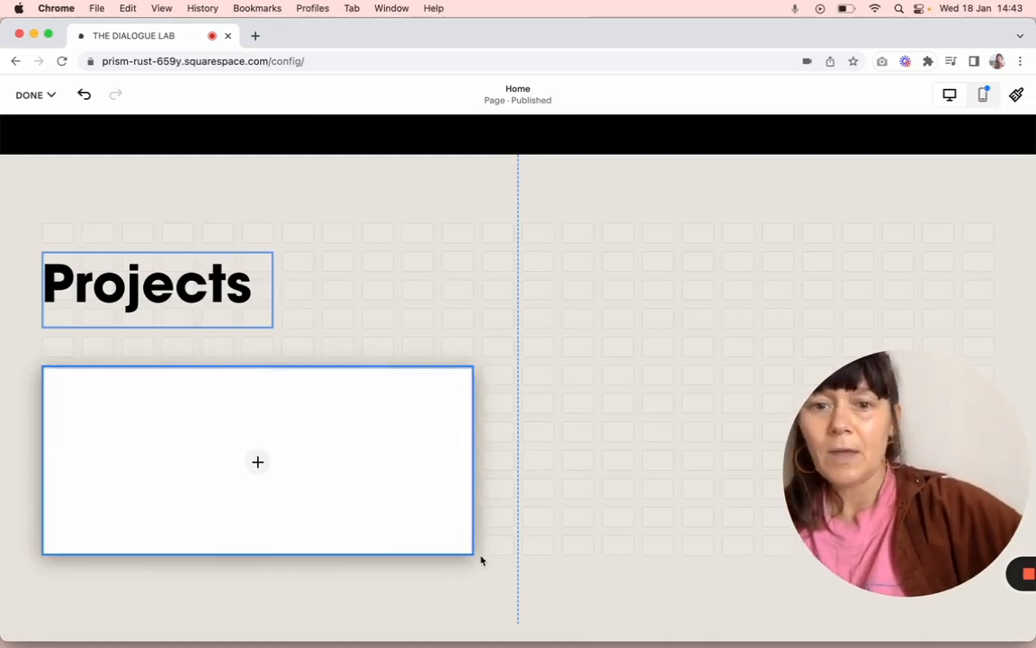
left_click_drag(466, 553, 465, 551)
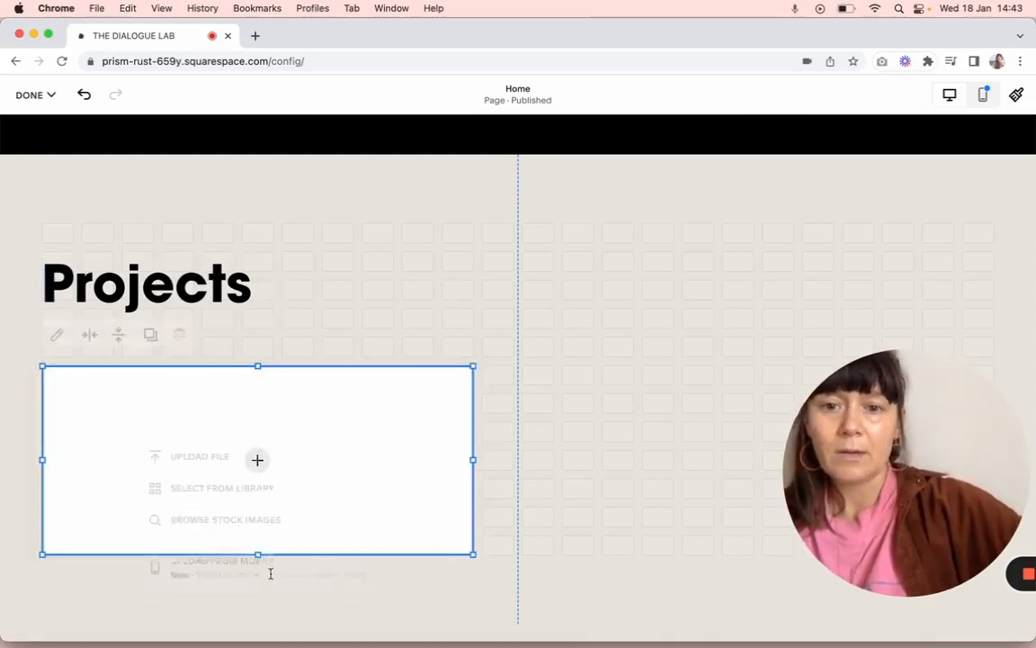
left_click_drag(258, 554, 236, 547)
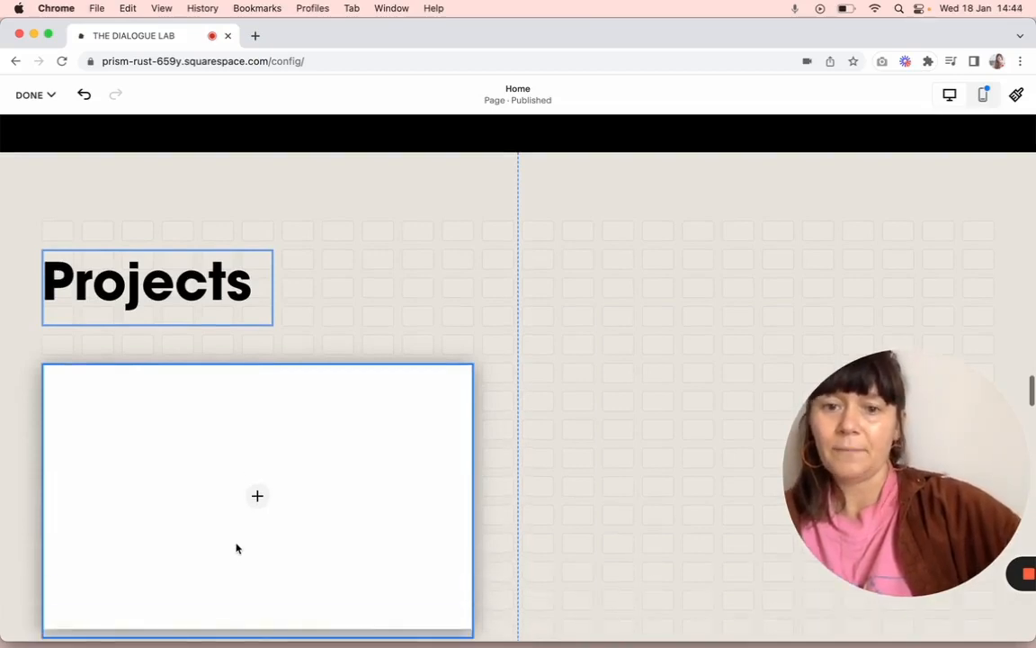
left_click_drag(59, 570, 25, 576)
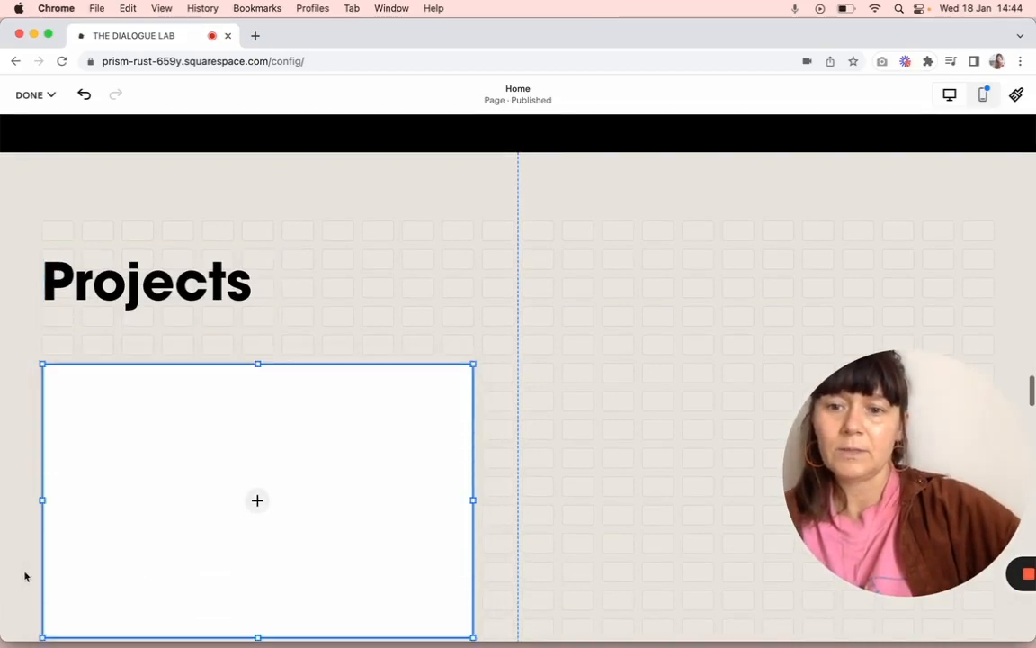
left_click(25, 576)
Upload the bright café photo with the wooden tables from the Downloads folder into the image block
left_click(258, 507)
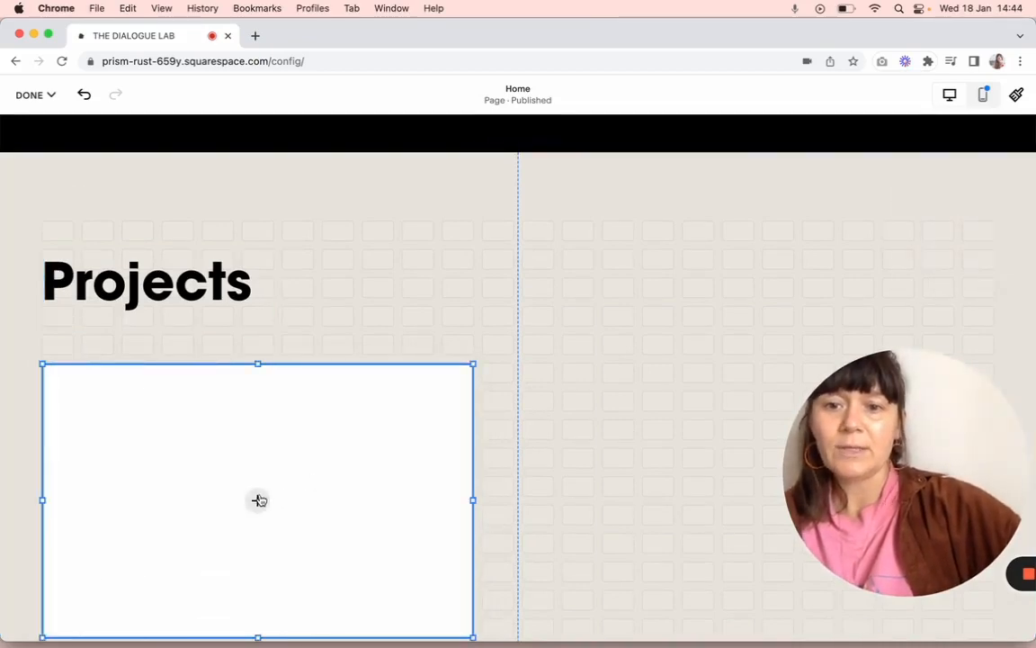
left_click(258, 500)
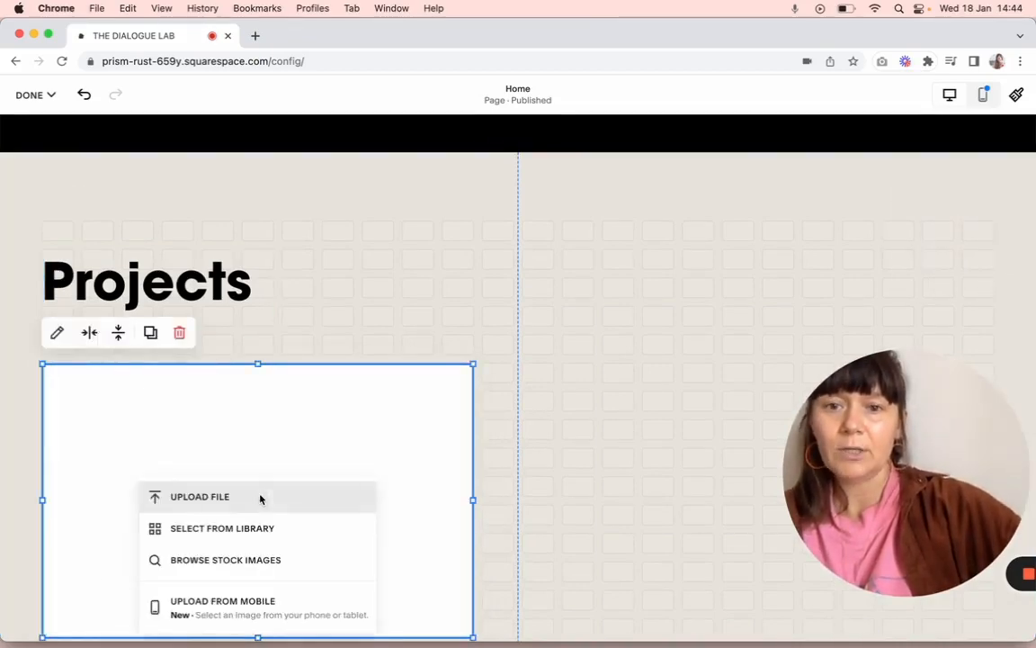
left_click(205, 496)
left_click(282, 362)
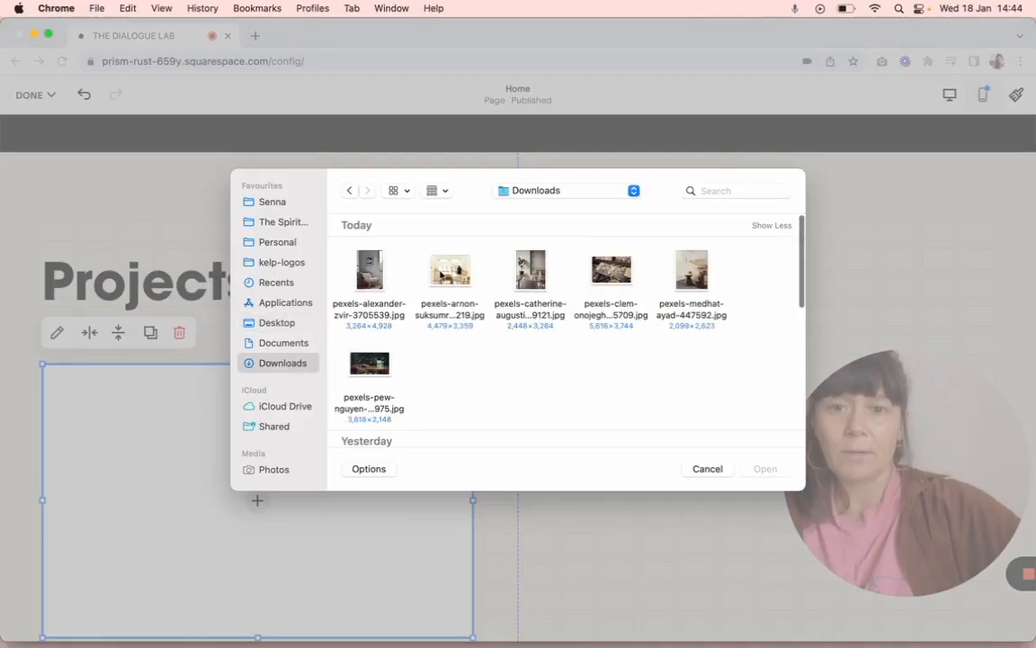
double_click(447, 272)
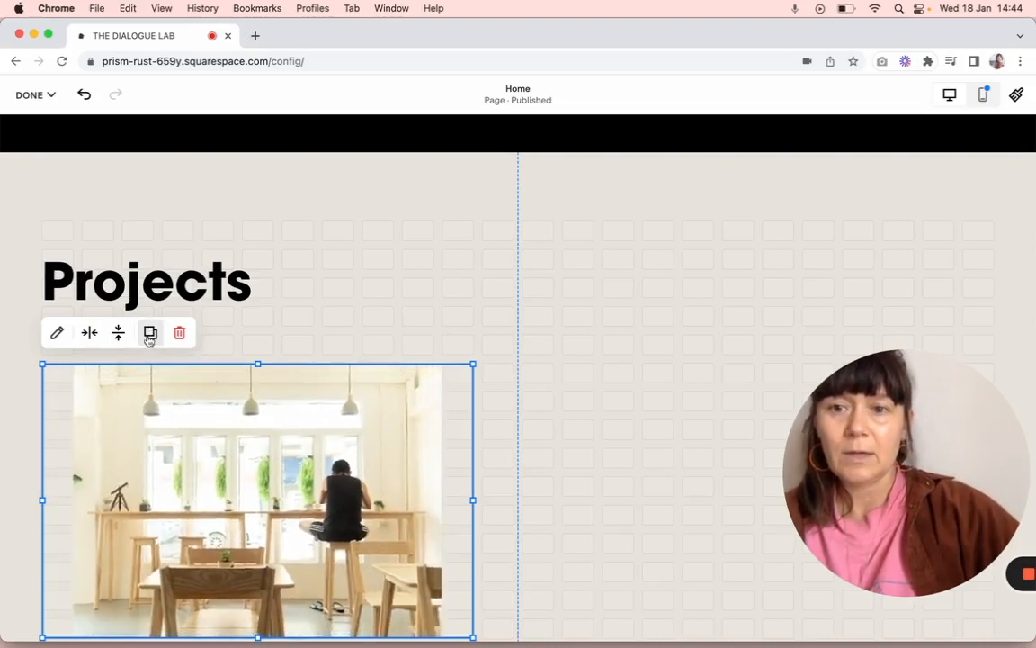
Duplicate the café image block and place the copy against the grid's right edge, staggered lower than the original
left_click(149, 339)
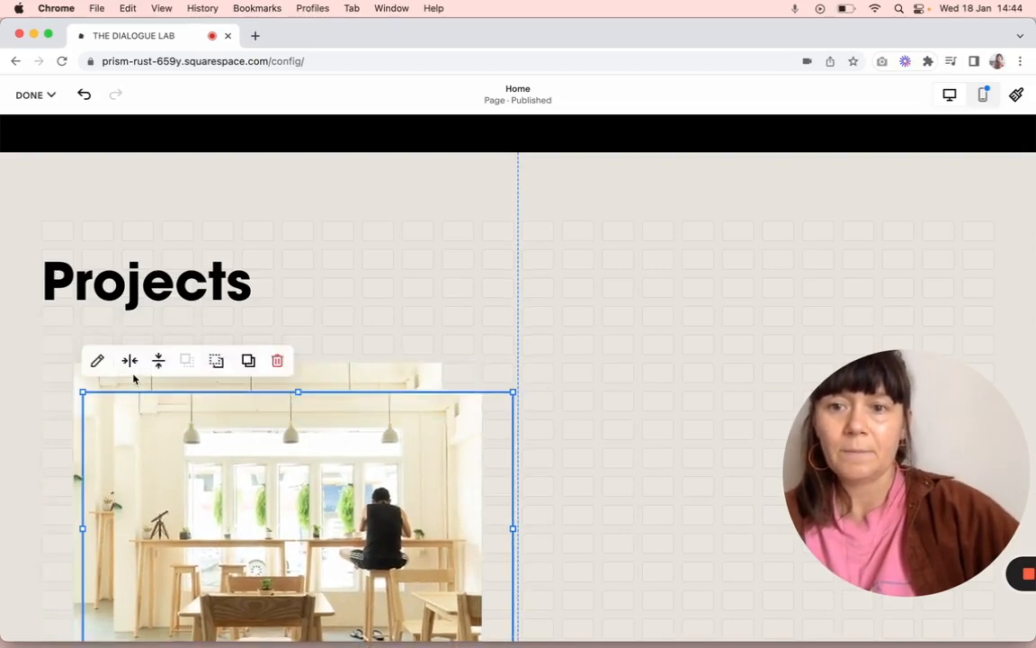
left_click_drag(268, 444, 731, 428)
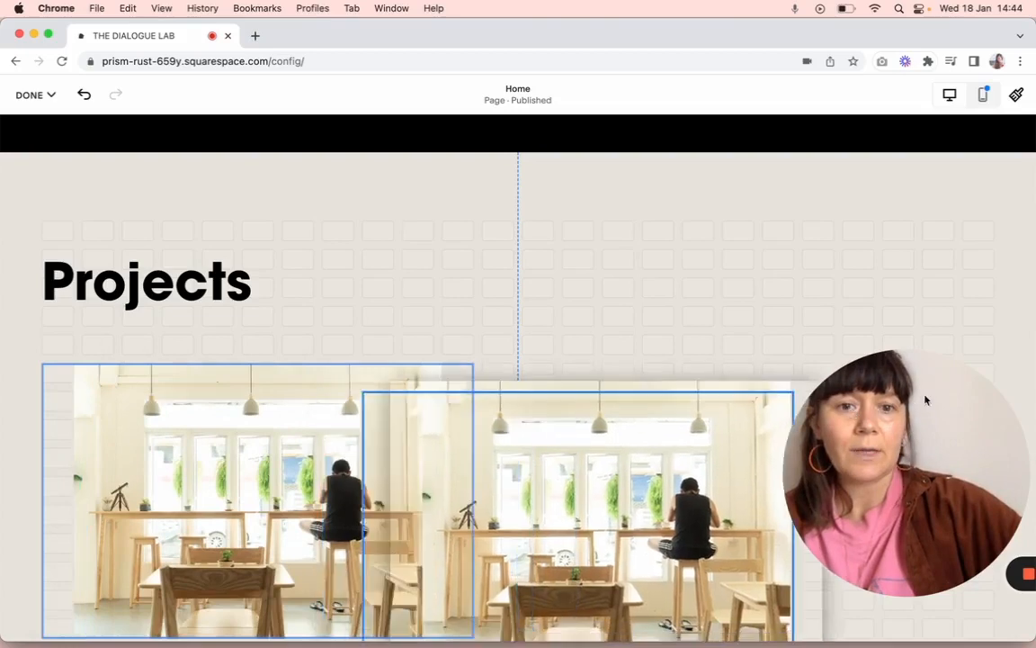
left_click_drag(925, 399, 1033, 385)
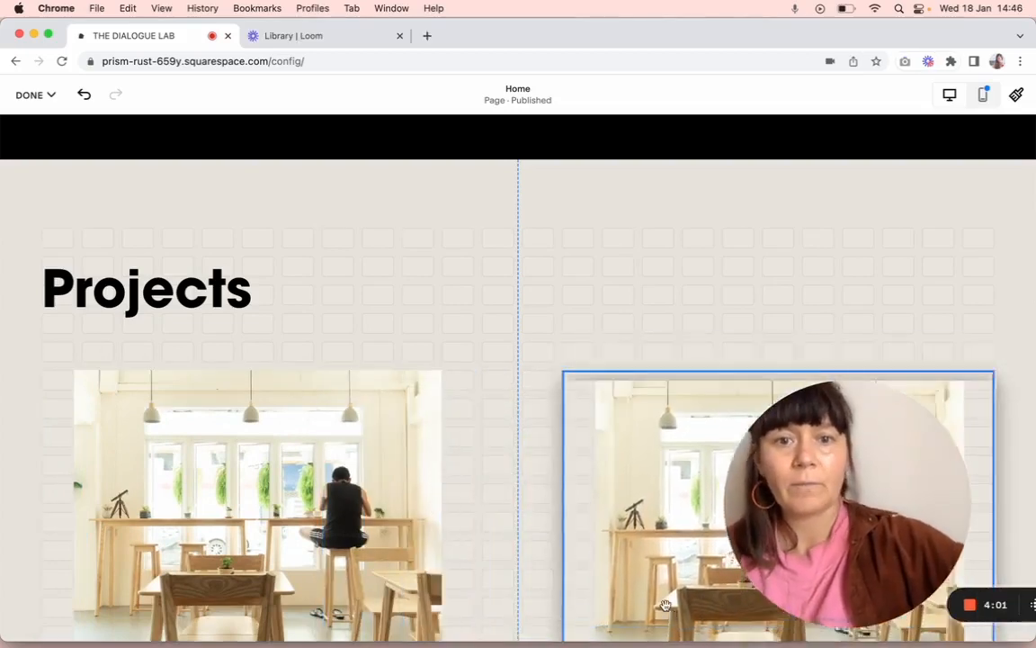
left_click_drag(665, 605, 312, 509)
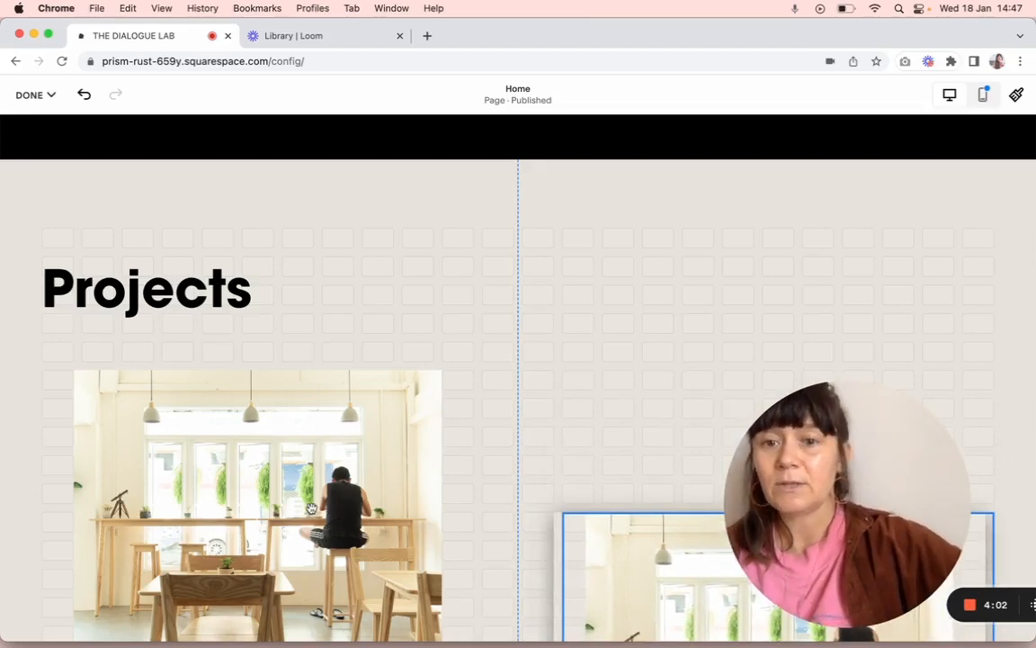
Set the original café image's design to Fill so the photo covers its whole block
key("Down")
key("Down")
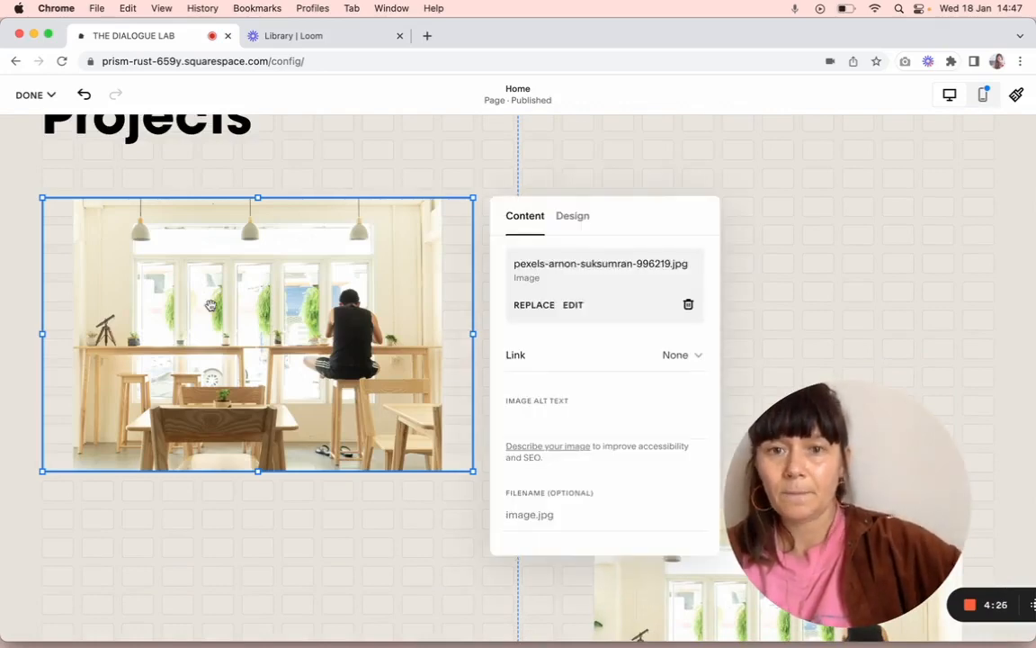
left_click(572, 219)
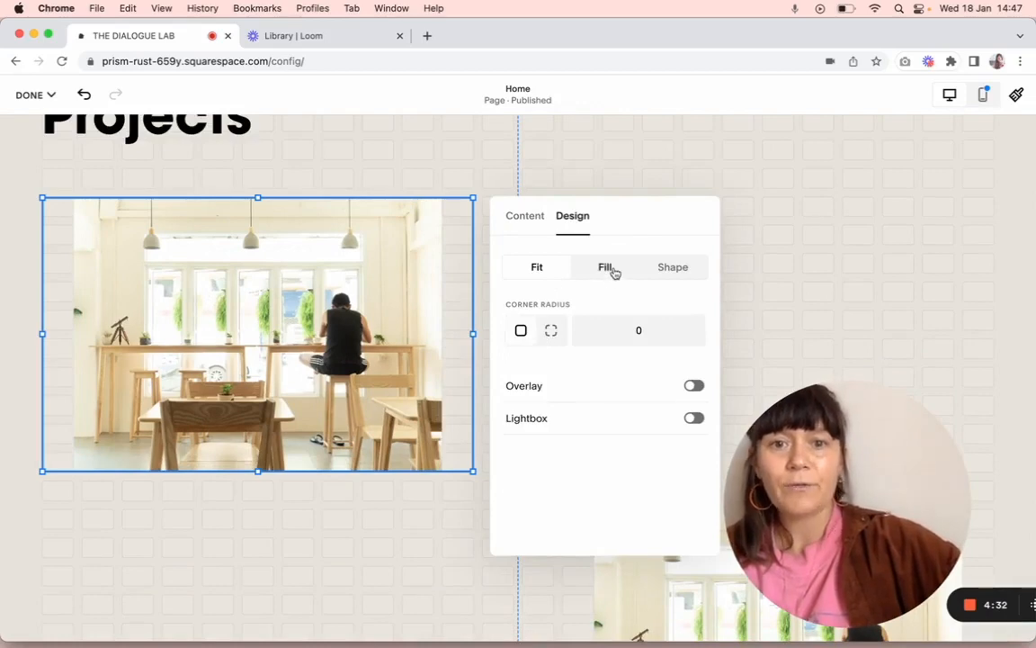
left_click(607, 268)
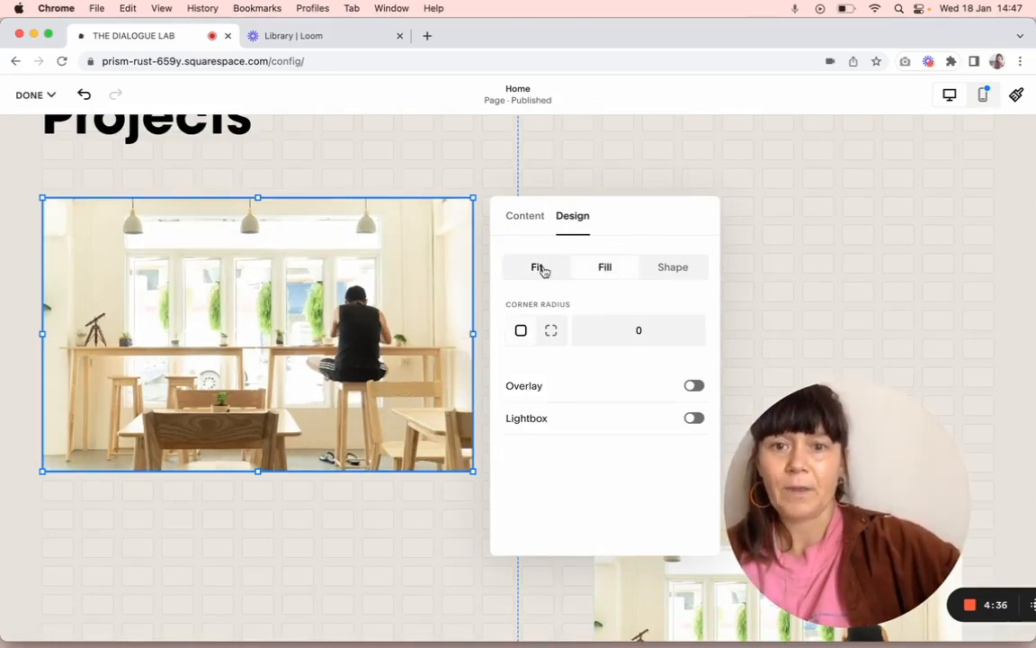
left_click(542, 268)
left_click(608, 271)
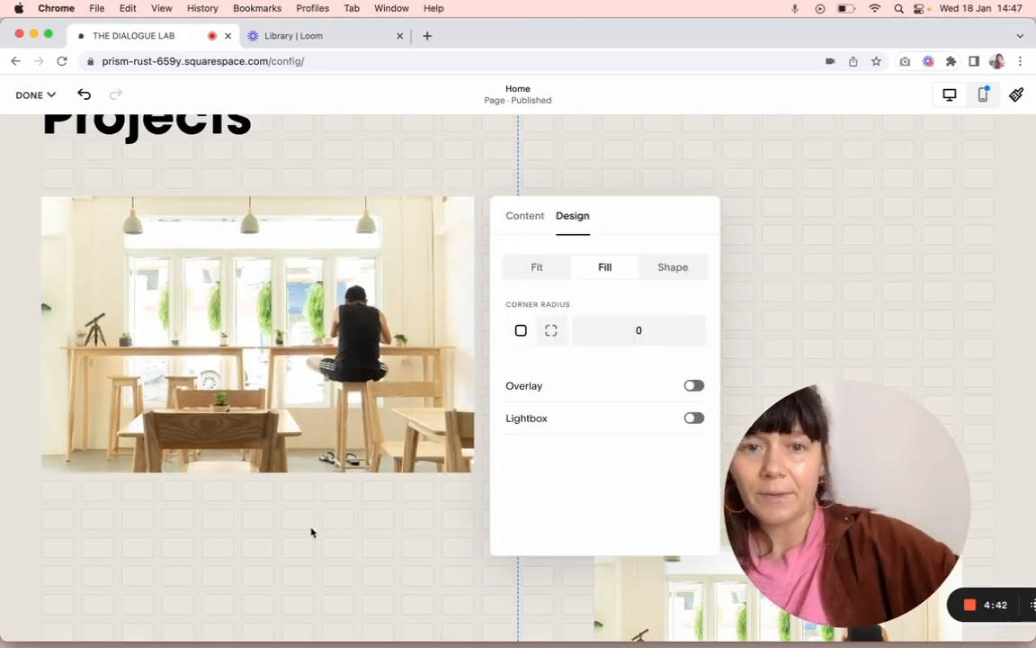
left_click(311, 532)
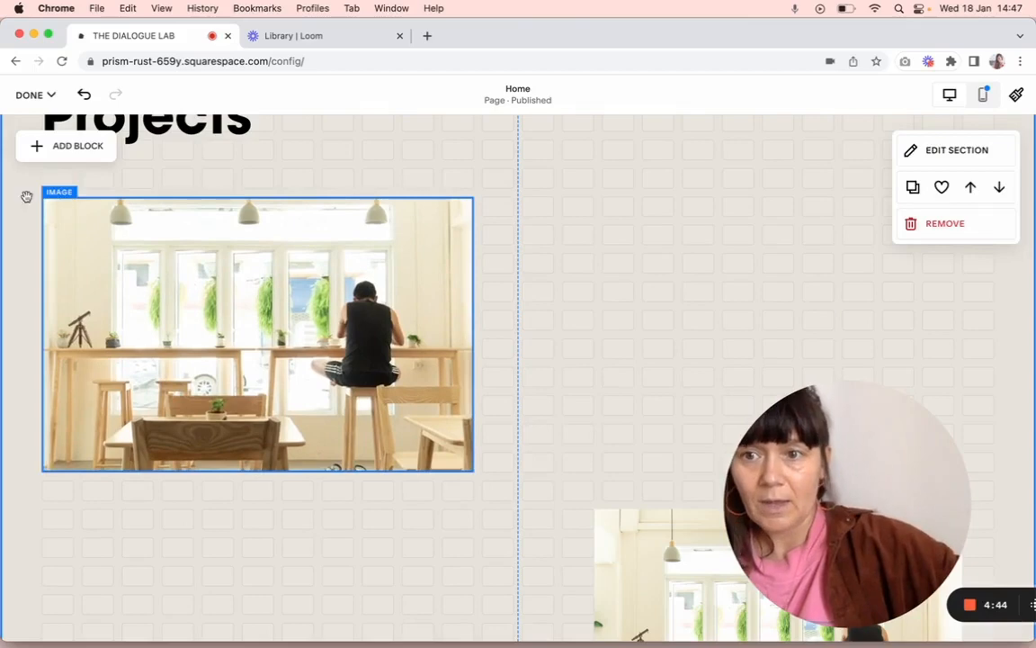
Extend the original café image to the page's left edge and move its copy up level with it
left_click(43, 199)
left_click_drag(10, 197, 1, 198)
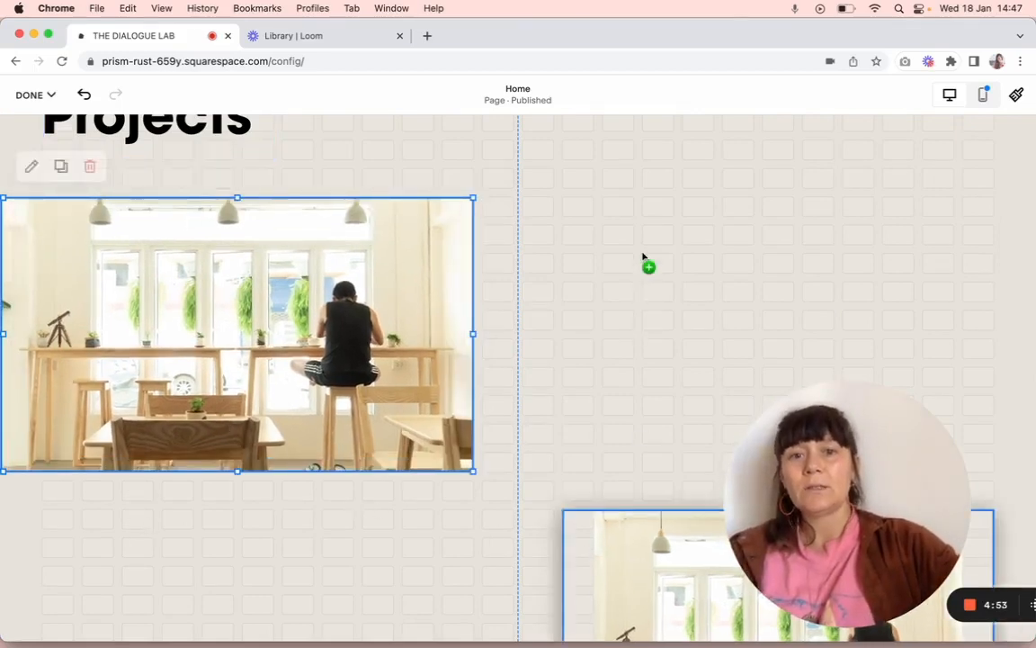
left_click_drag(642, 256, 635, 274)
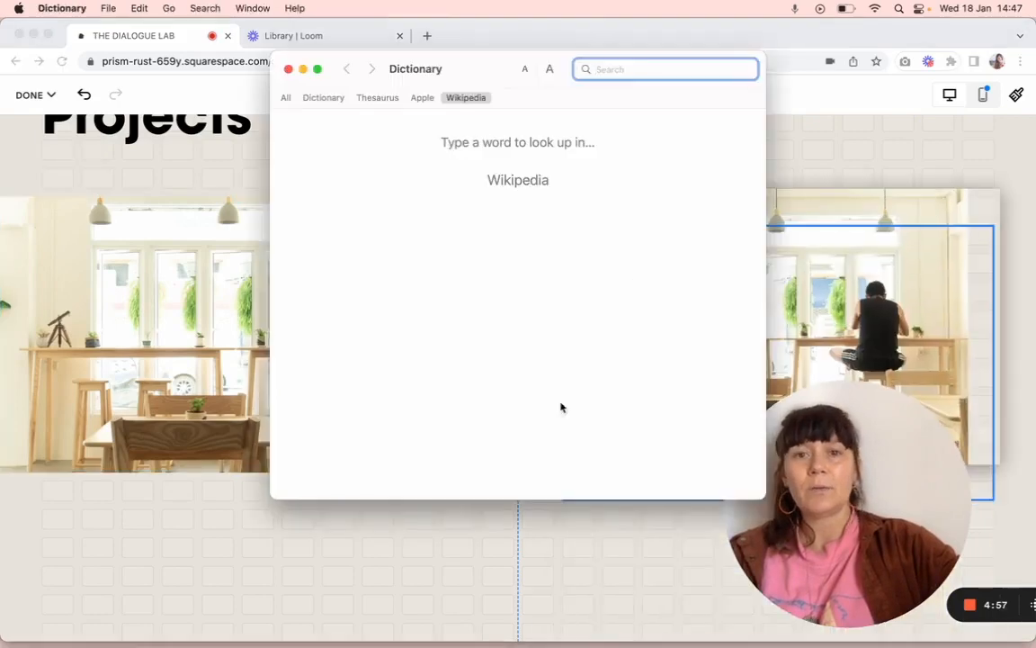
left_click(570, 553)
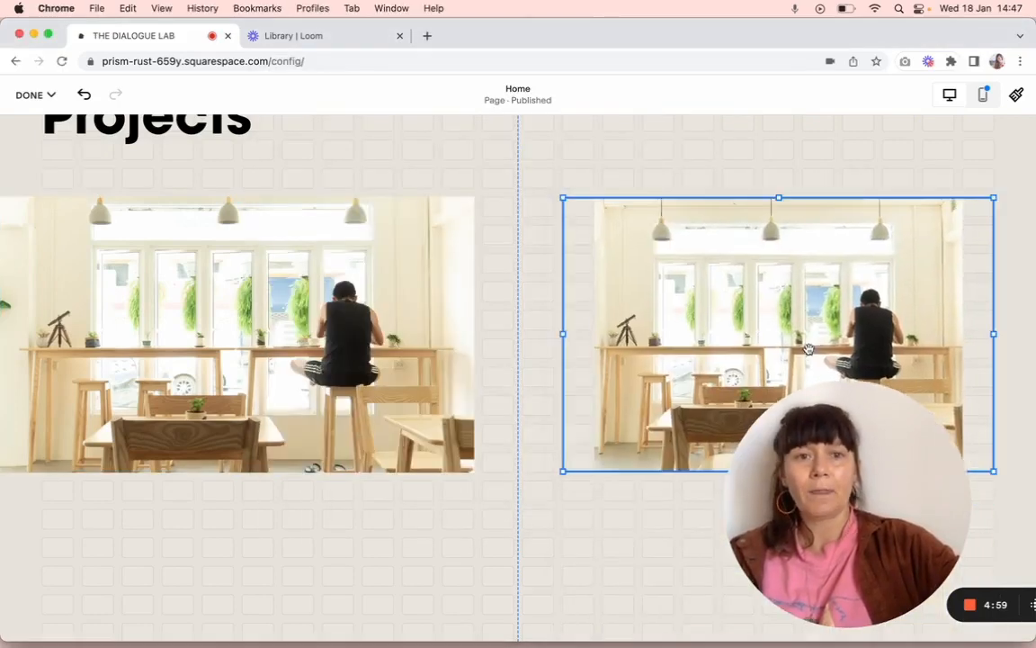
Set the copied café image's design to Fill and extend its block to the page's right edge
double_click(739, 304)
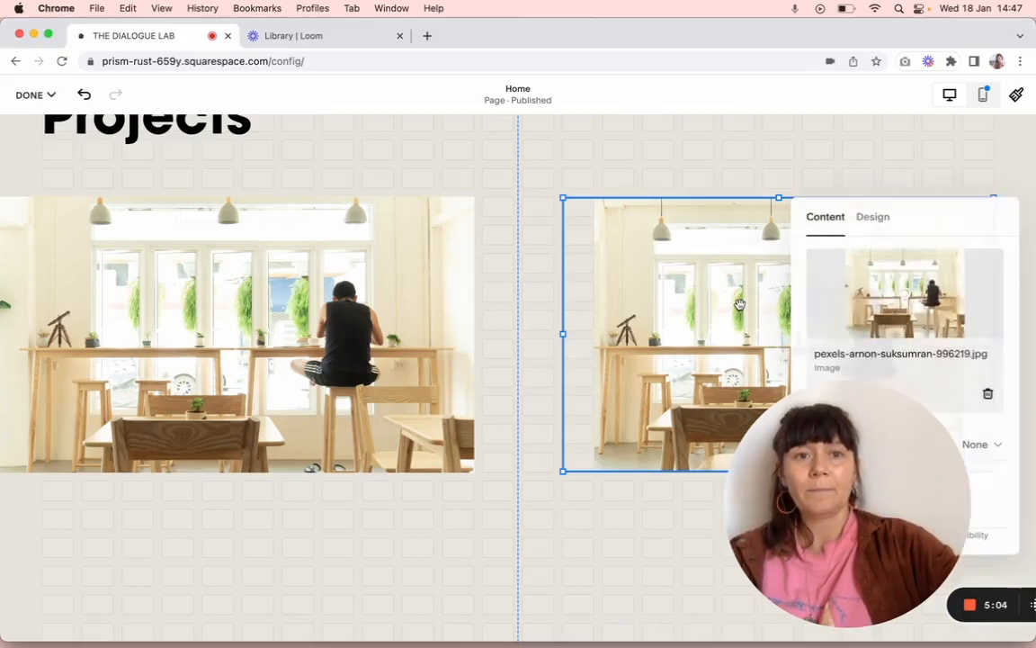
left_click(874, 215)
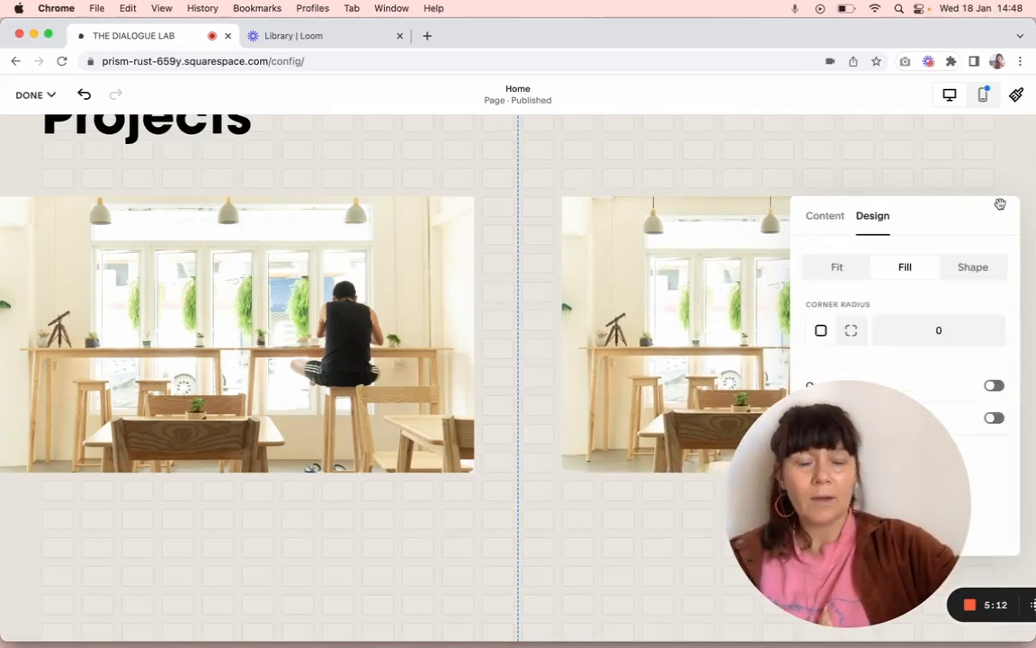
left_click(1000, 207)
left_click(989, 209)
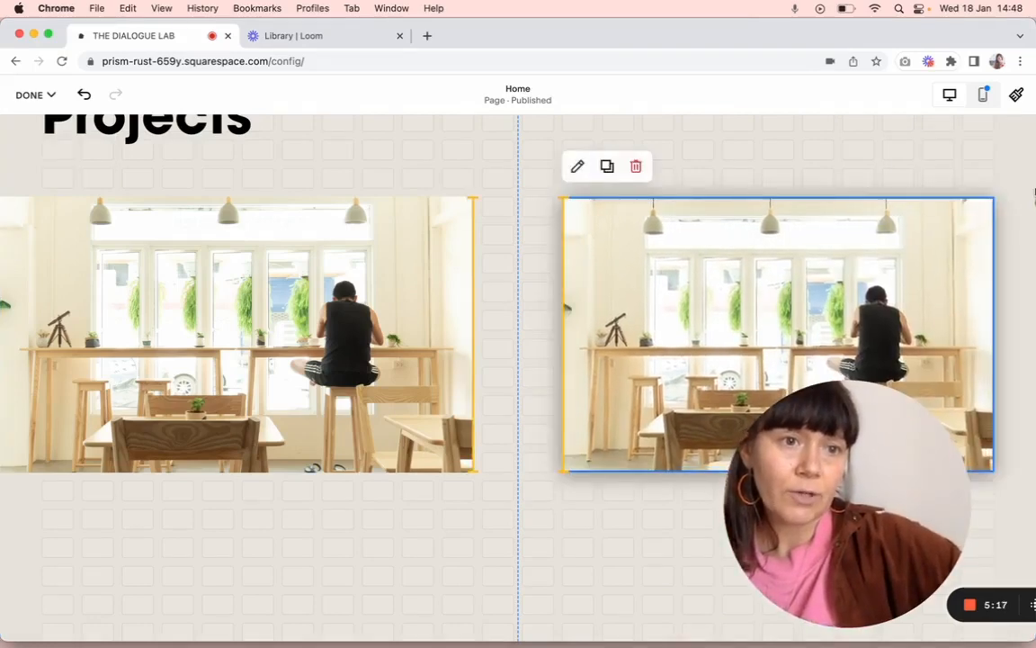
left_click_drag(993, 197, 1035, 185)
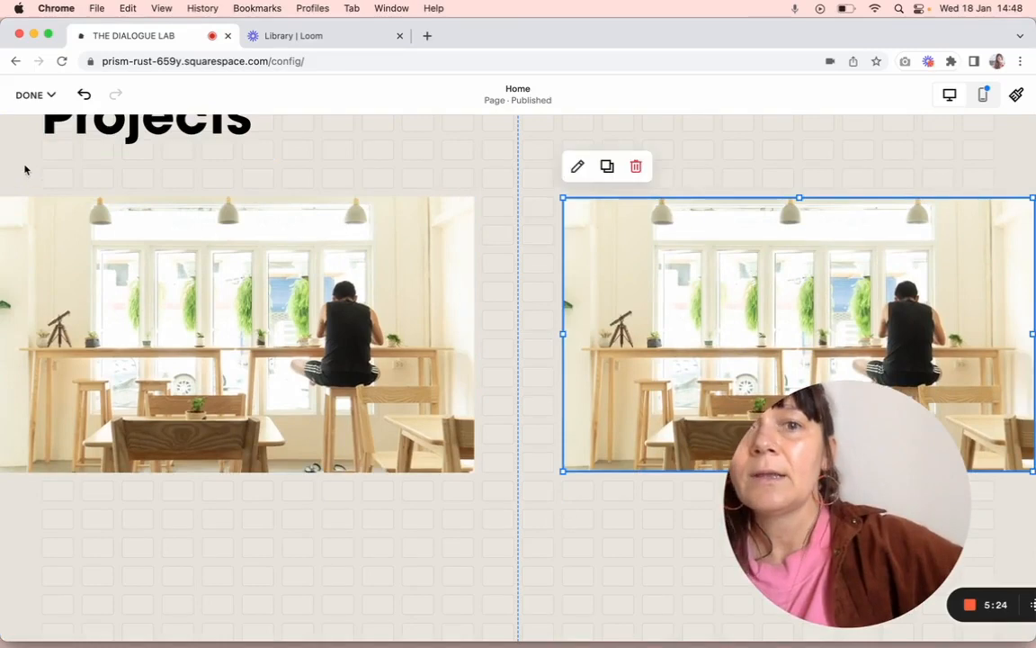
Add a text block and place it directly beneath the left café image, flush with the image's right edge
scroll(25, 171, "up", 4)
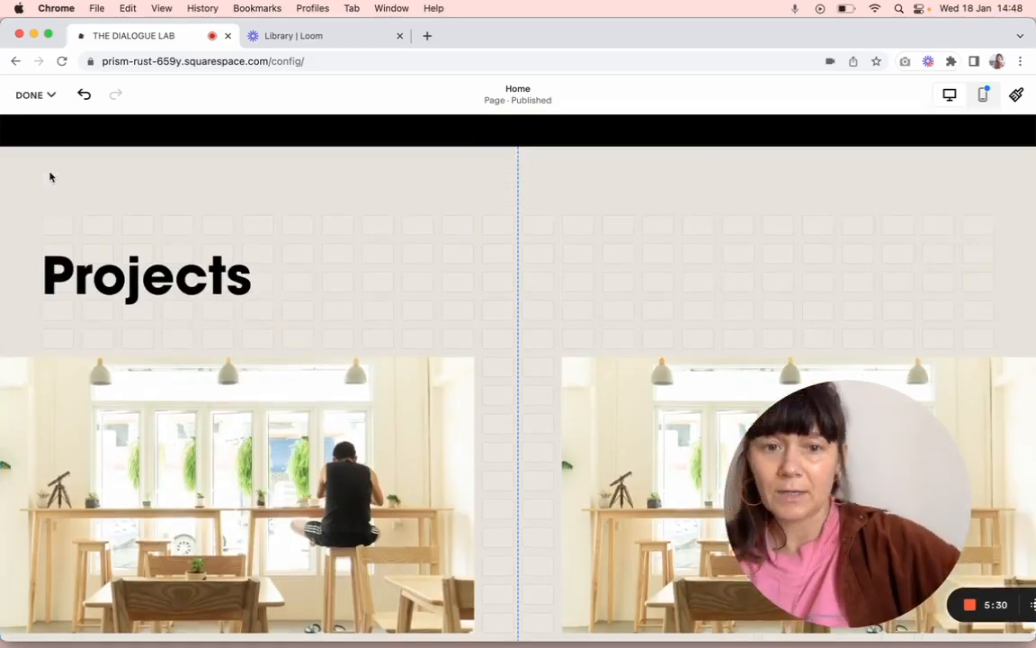
left_click(50, 177)
left_click(77, 337)
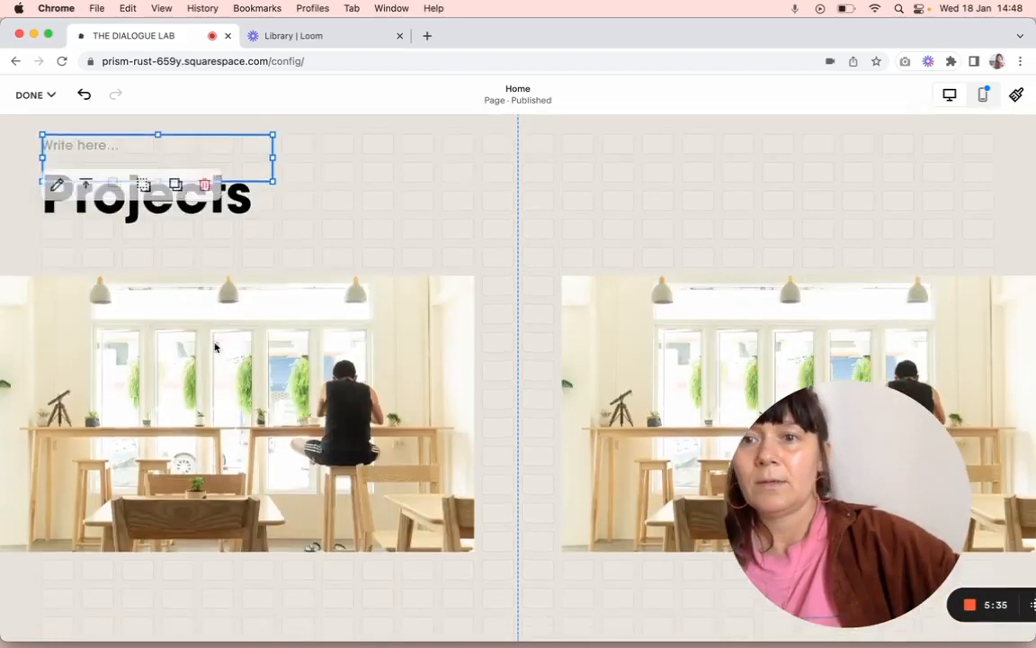
left_click(251, 147)
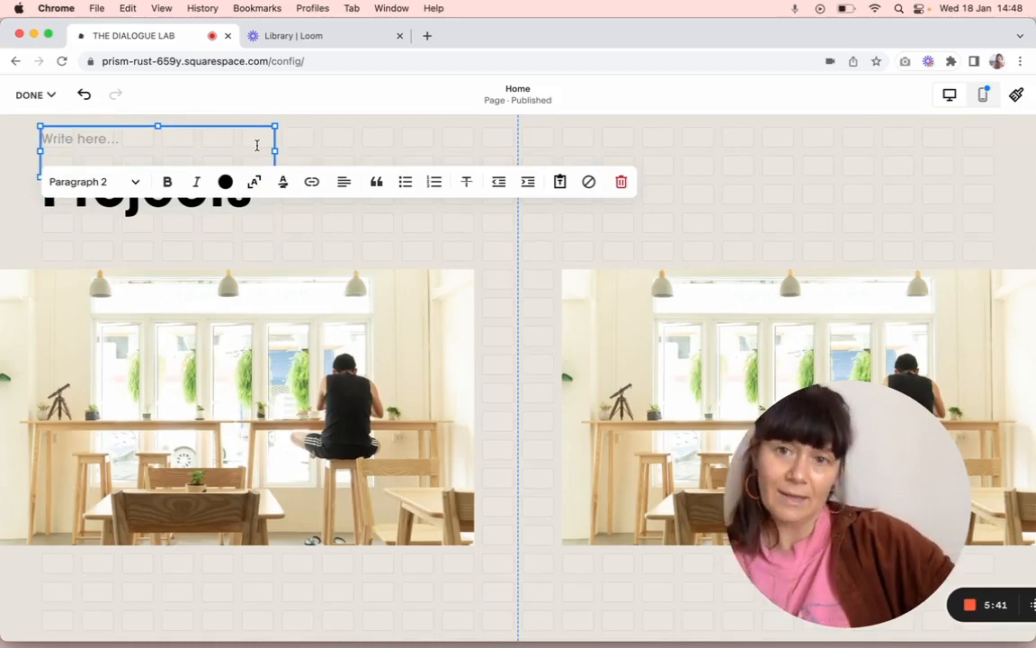
left_click(313, 146)
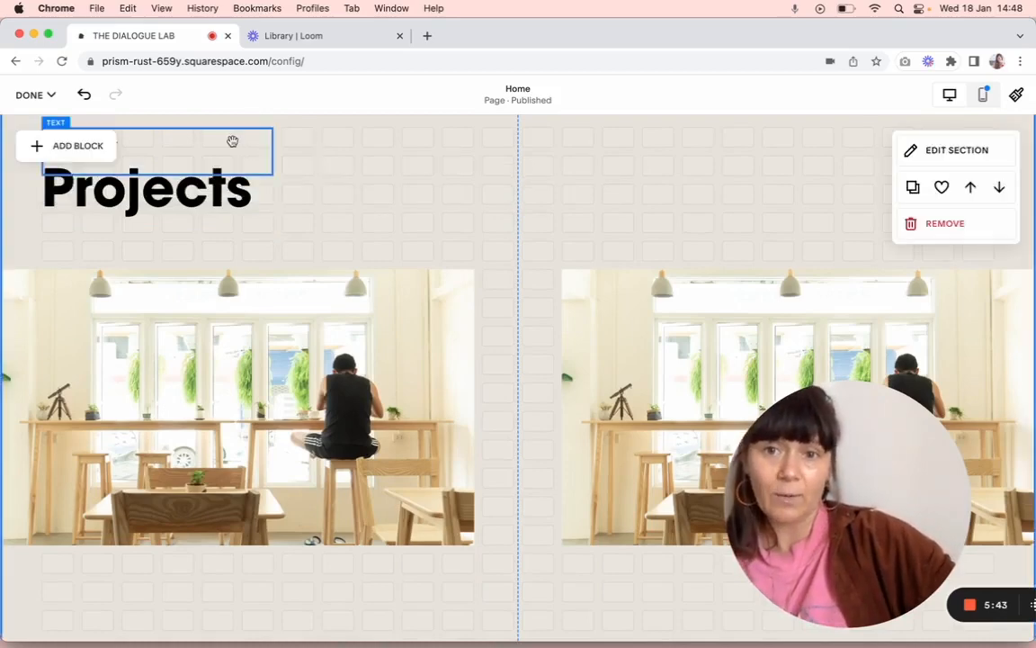
left_click(232, 141)
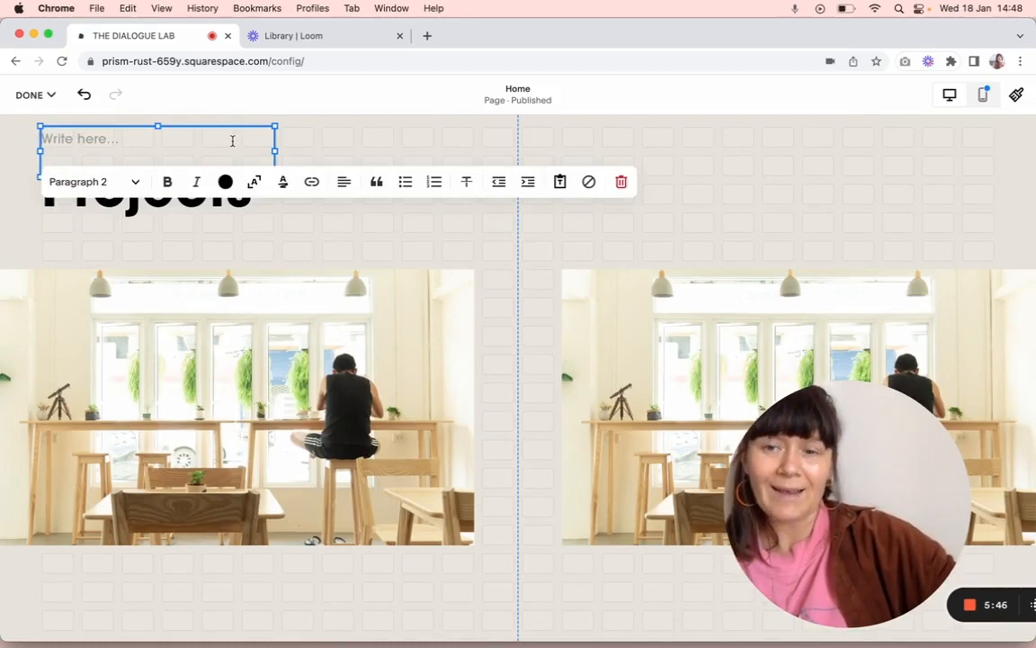
left_click(310, 144)
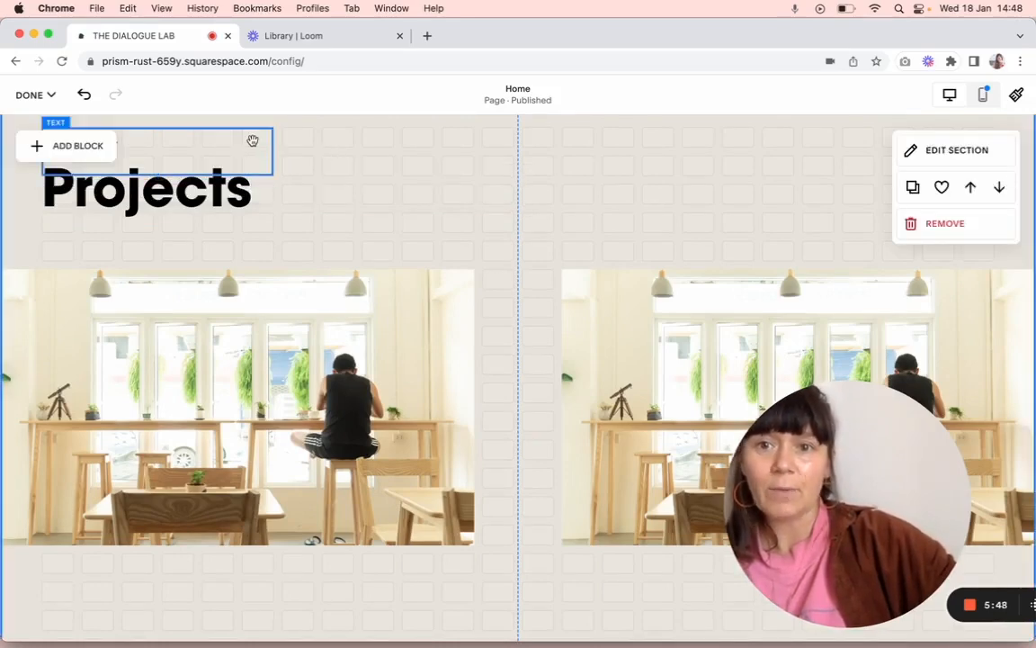
left_click_drag(252, 141, 253, 582)
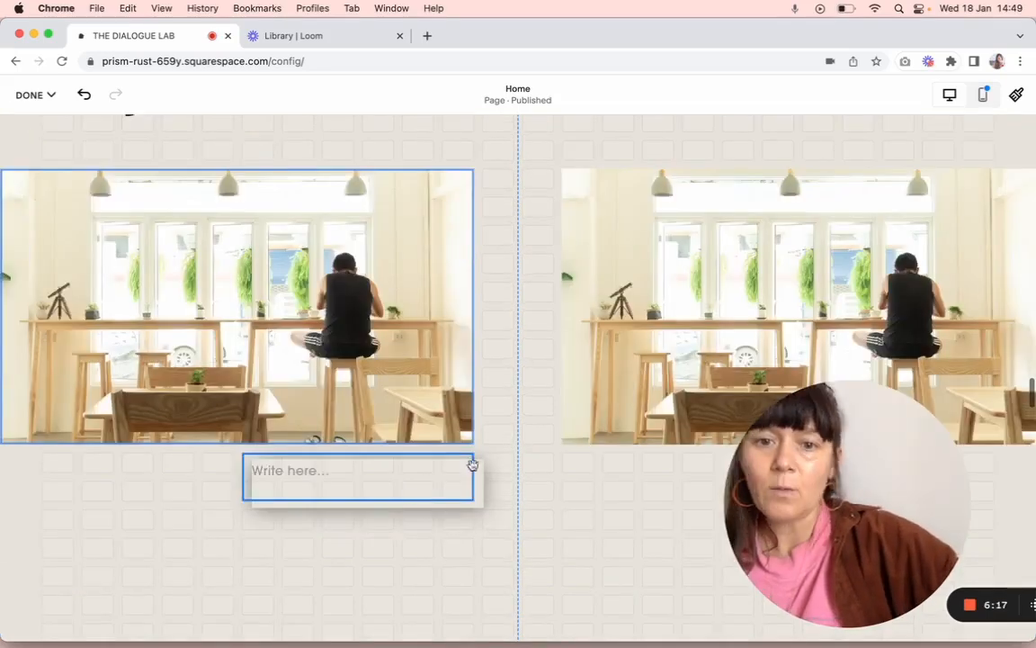
left_click(419, 472)
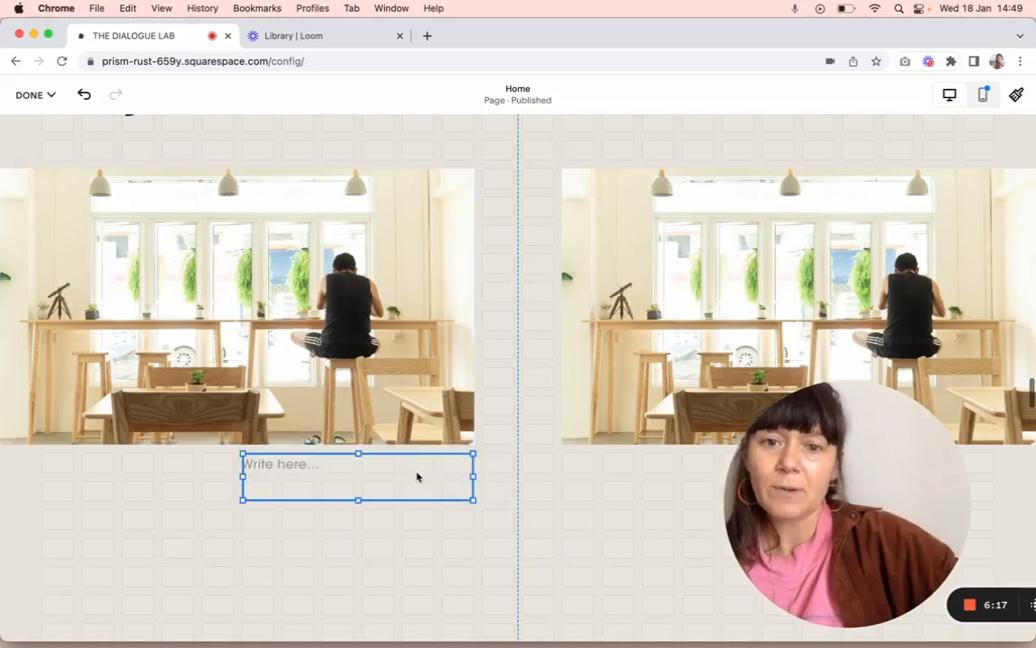
Enter "Impact Hub" as the caption in the text block beneath the left image
left_click(333, 468)
type("Impact Hib")
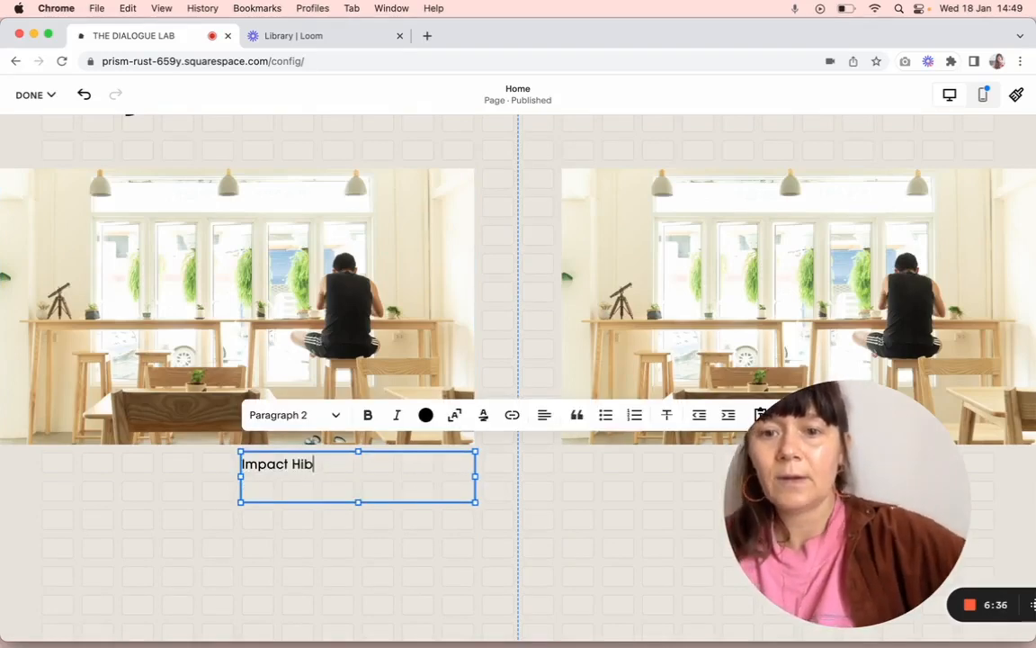
key("BackSpace")
type("ub")
Format the "Impact Hub" caption as Heading 4
key("ctrl+a")
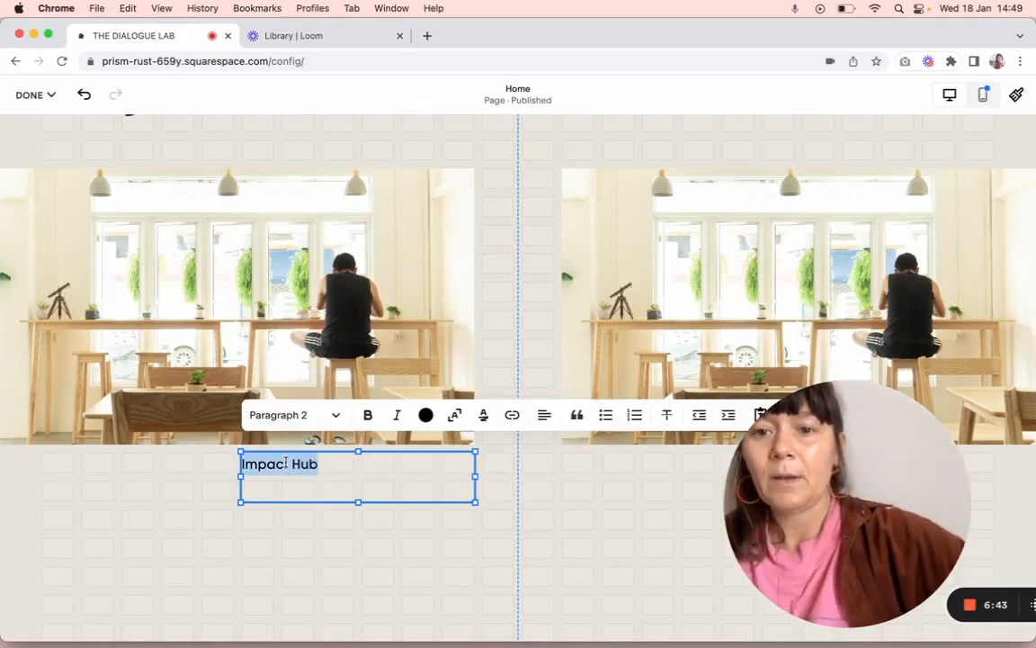
left_click(307, 418)
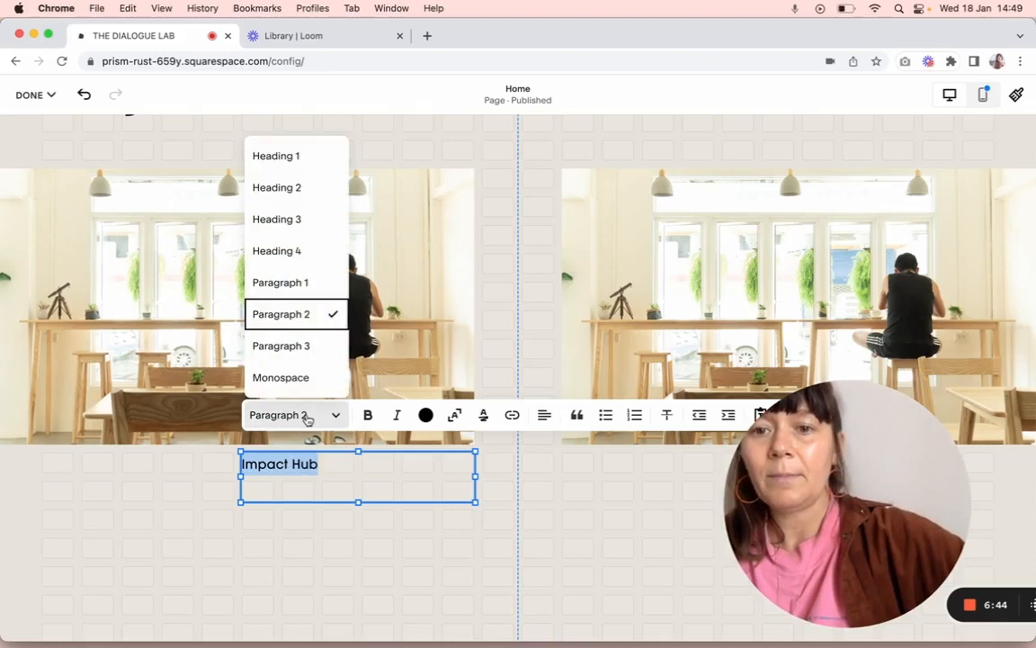
left_click(304, 280)
left_click(309, 419)
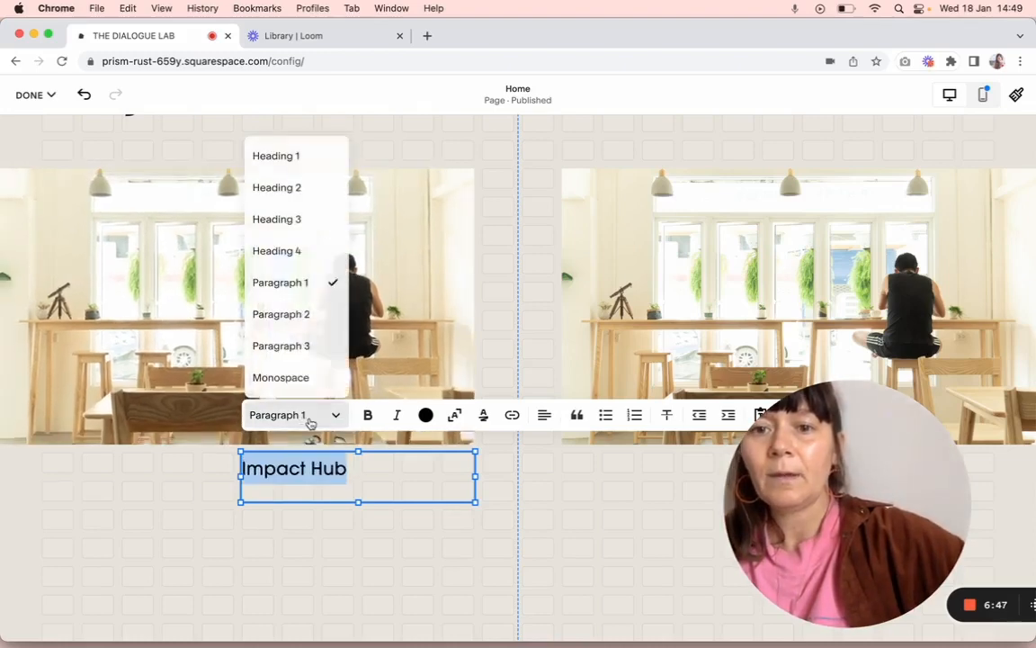
left_click(307, 253)
left_click(159, 601)
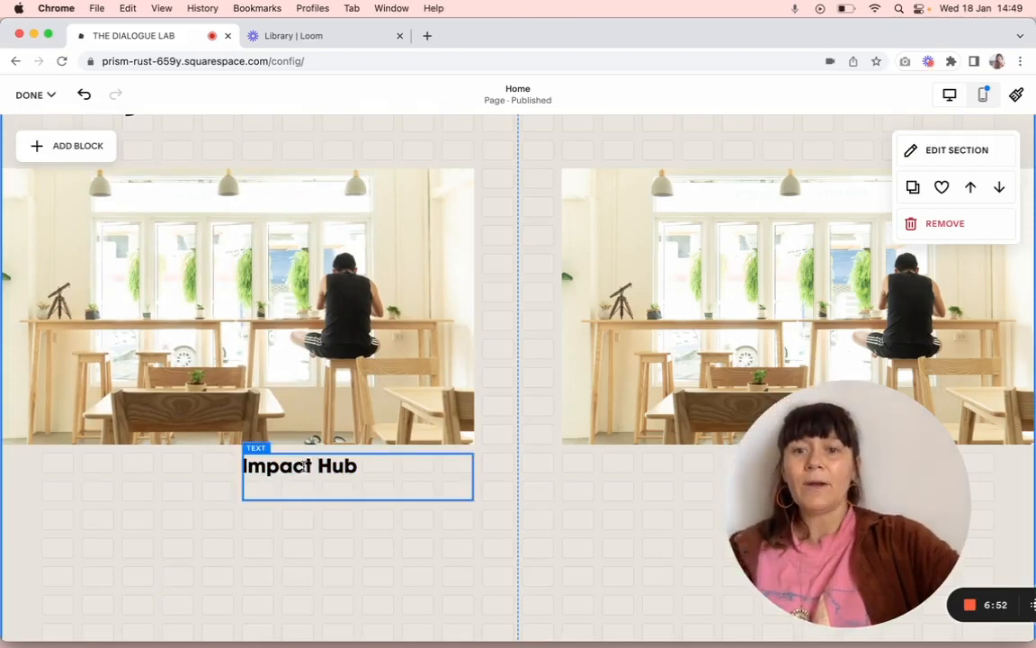
Right-align the "Impact Hub" caption within its text block
triple_click(304, 465)
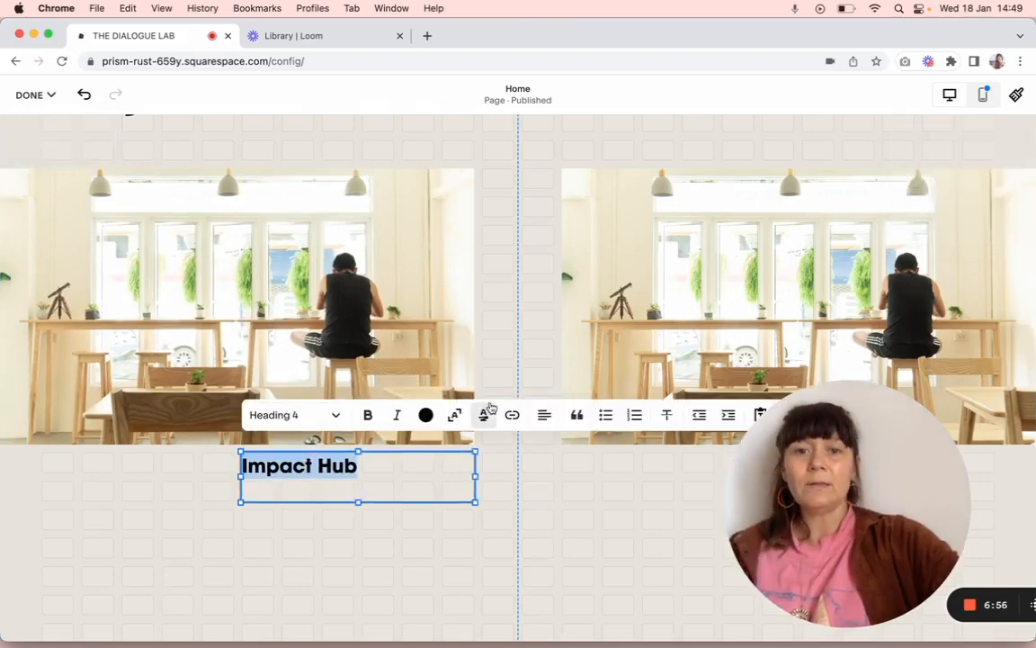
left_click(540, 416)
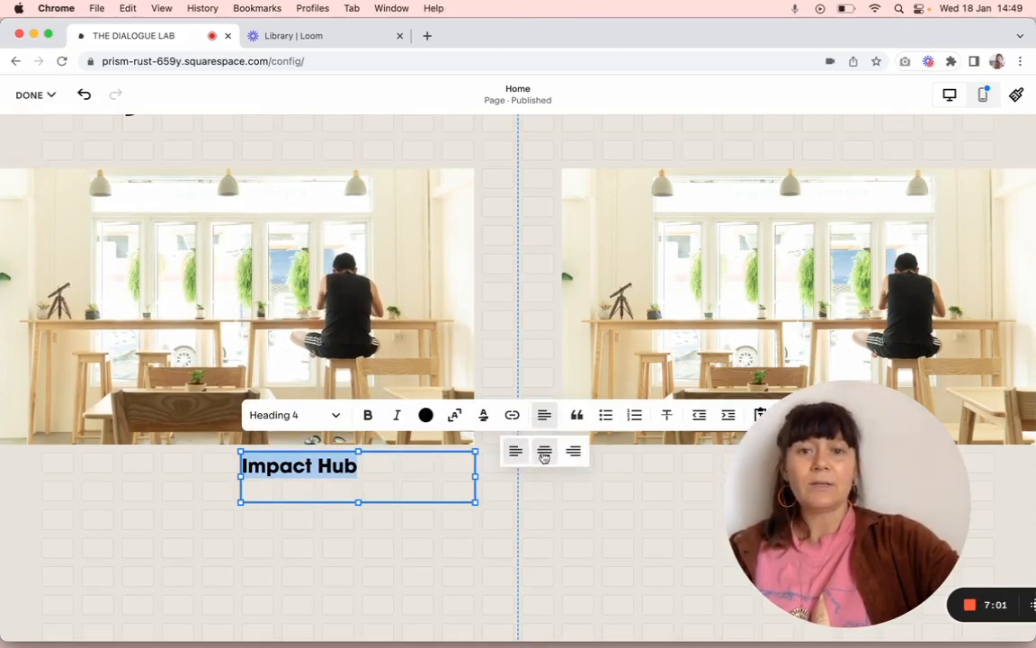
left_click(574, 450)
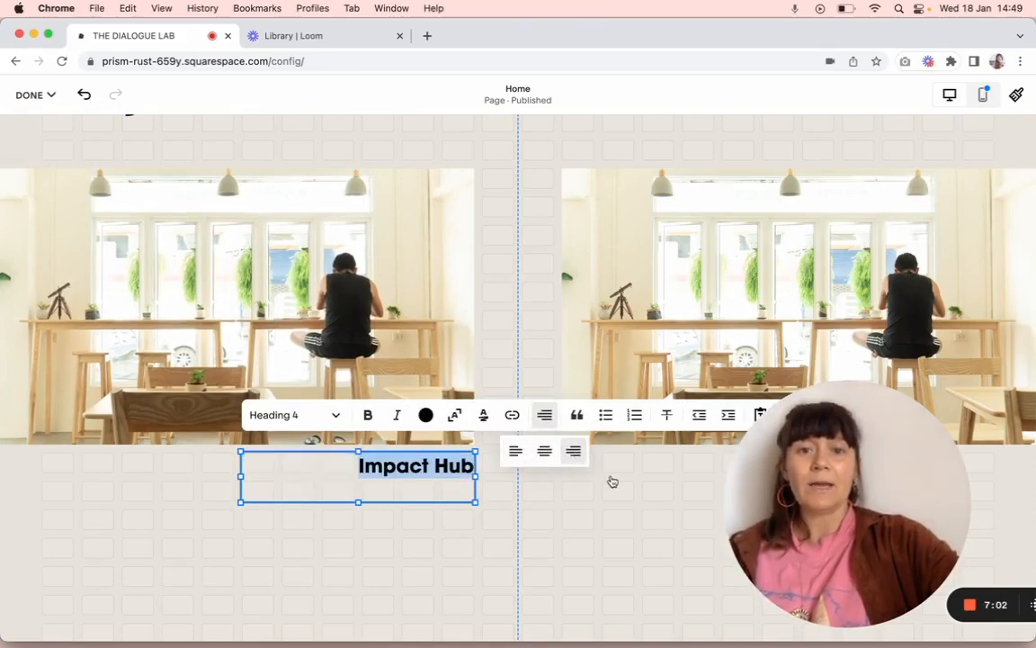
left_click(612, 482)
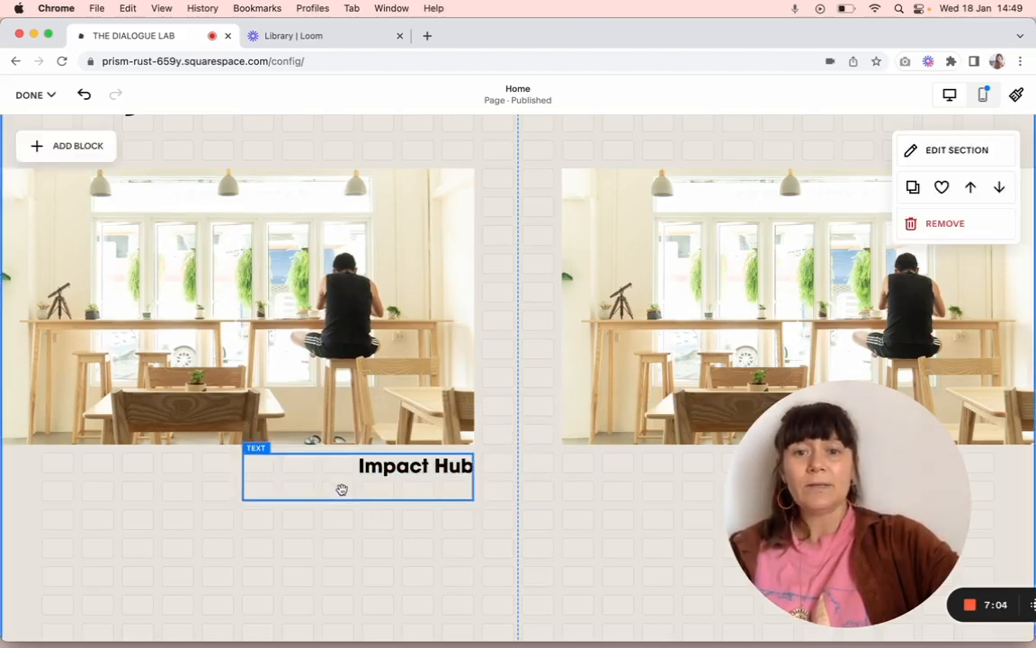
Duplicate the "Impact Hub" caption, place the copy under the right image's left edge, and left-align its text
left_click(342, 489)
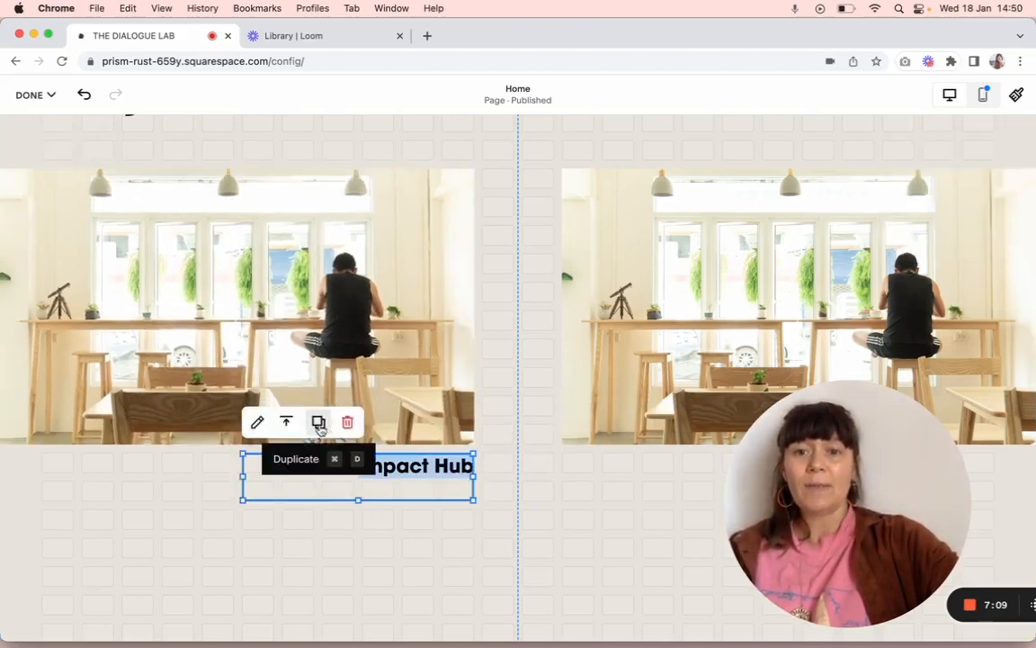
left_click(319, 423)
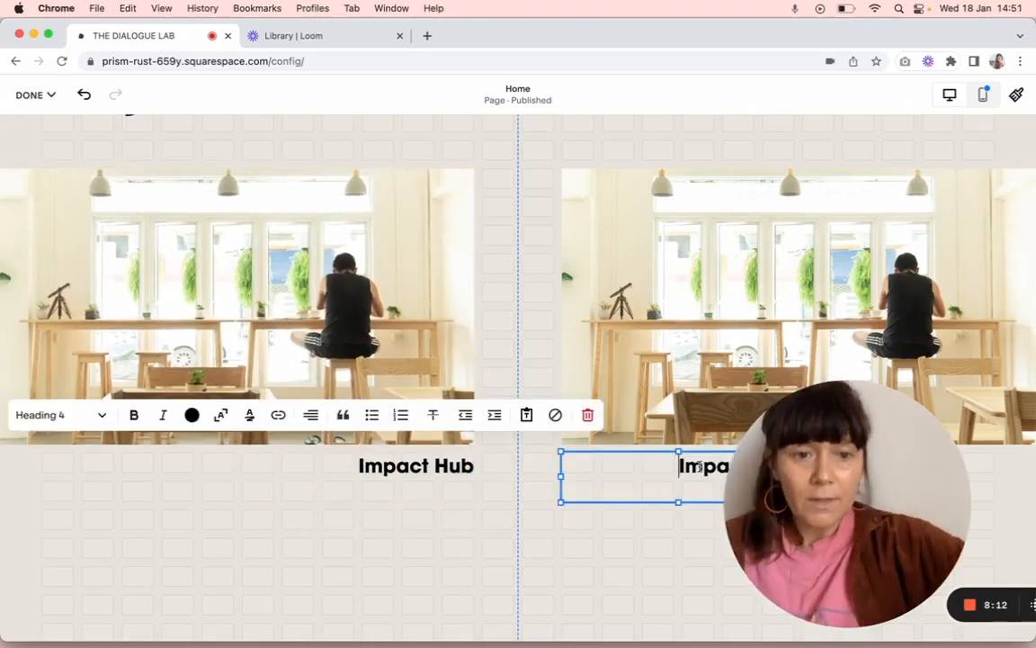
triple_click(700, 467)
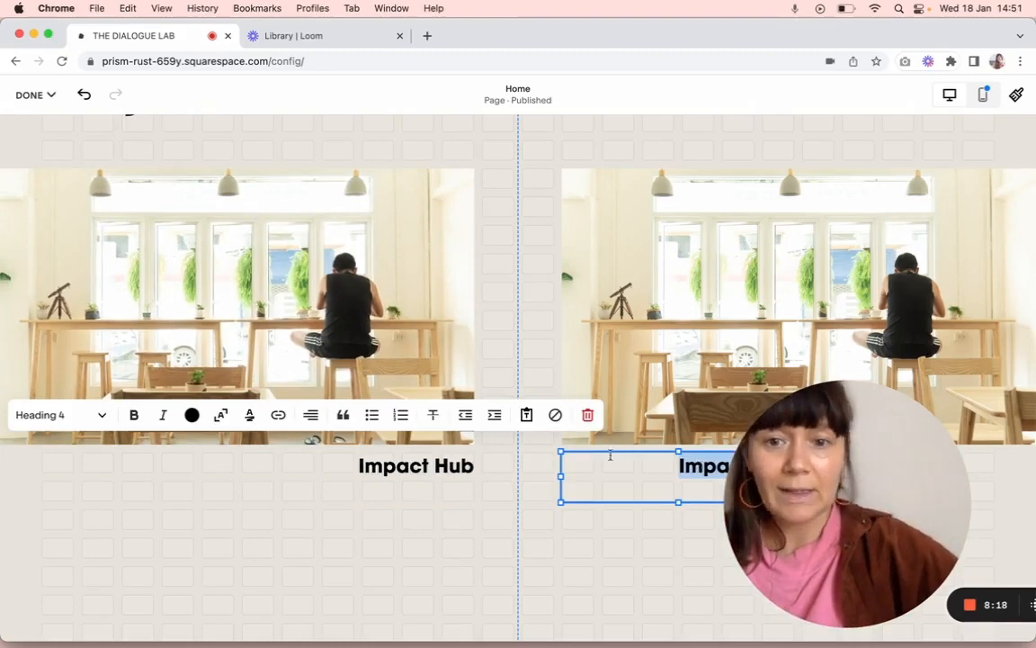
left_click(310, 415)
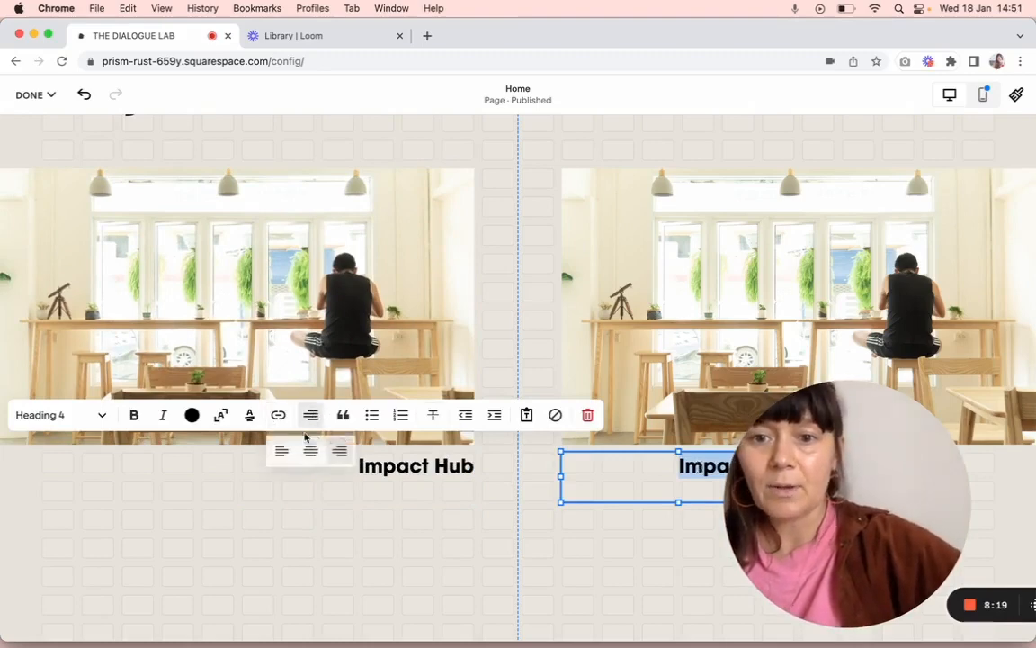
left_click(281, 451)
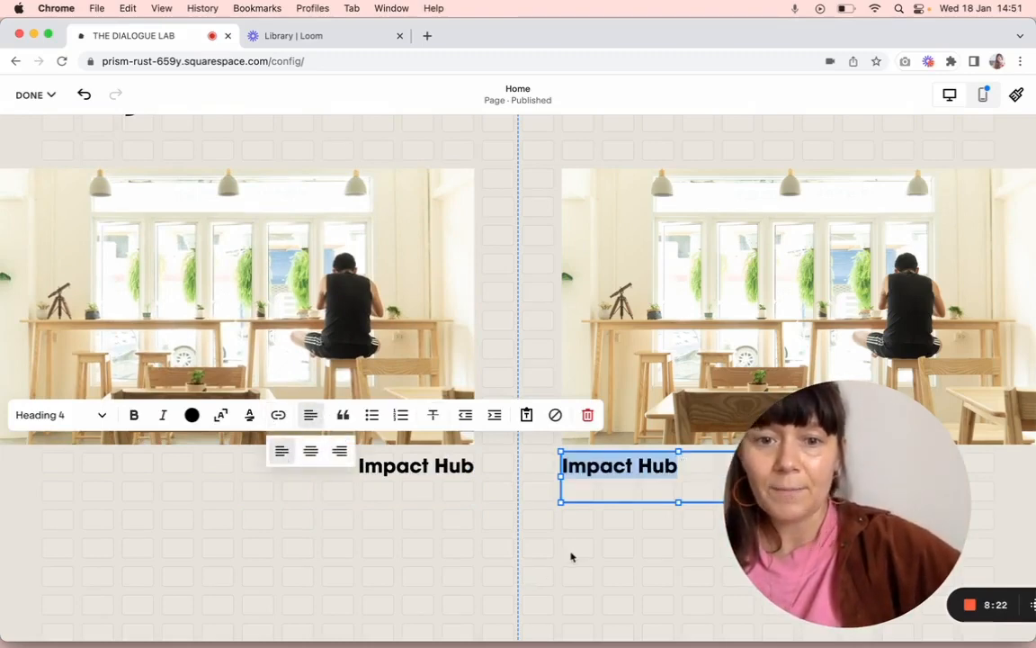
left_click(575, 556)
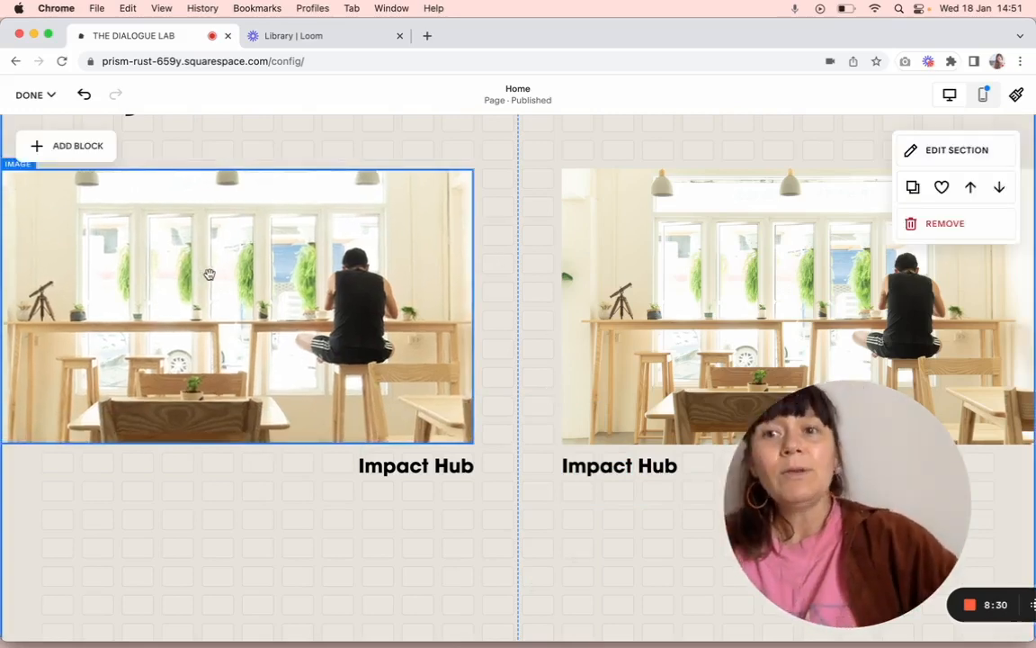
left_click(36, 95)
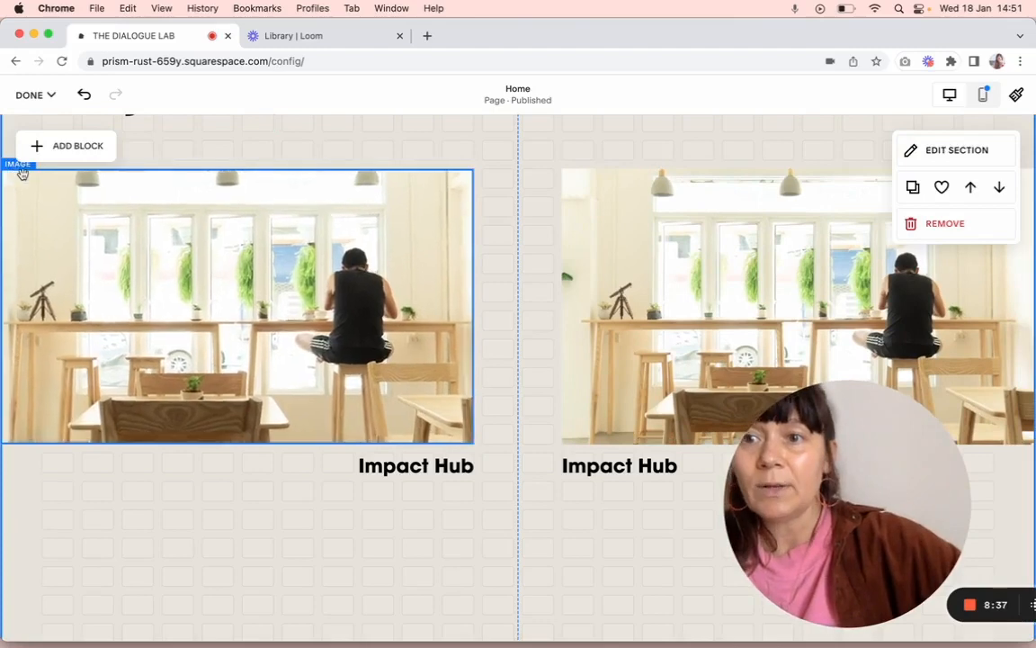
left_click_drag(388, 157, 462, 493)
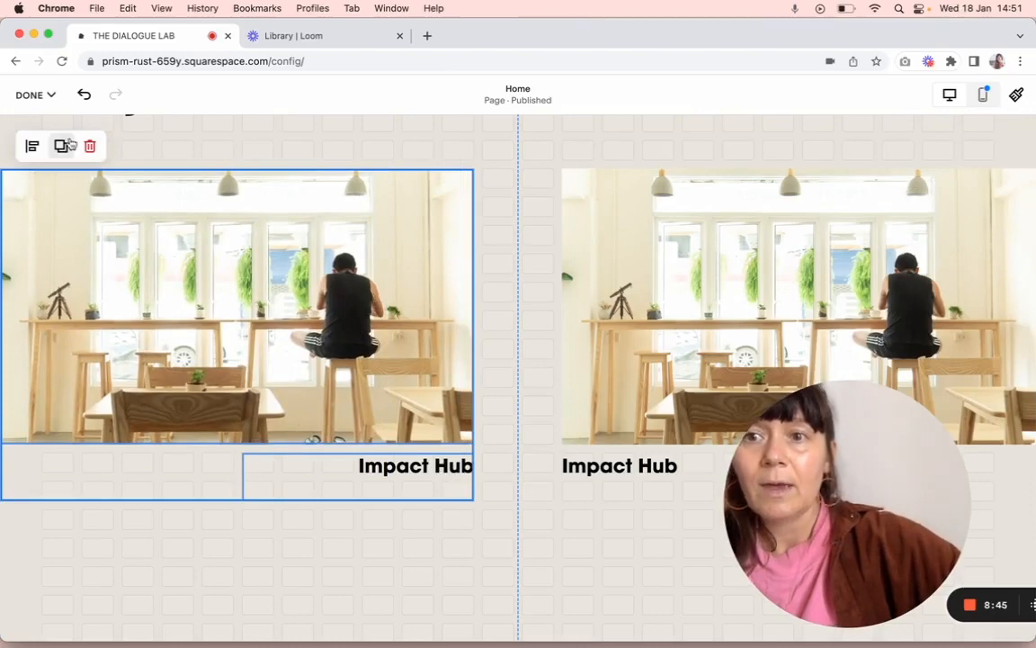
left_click(213, 159)
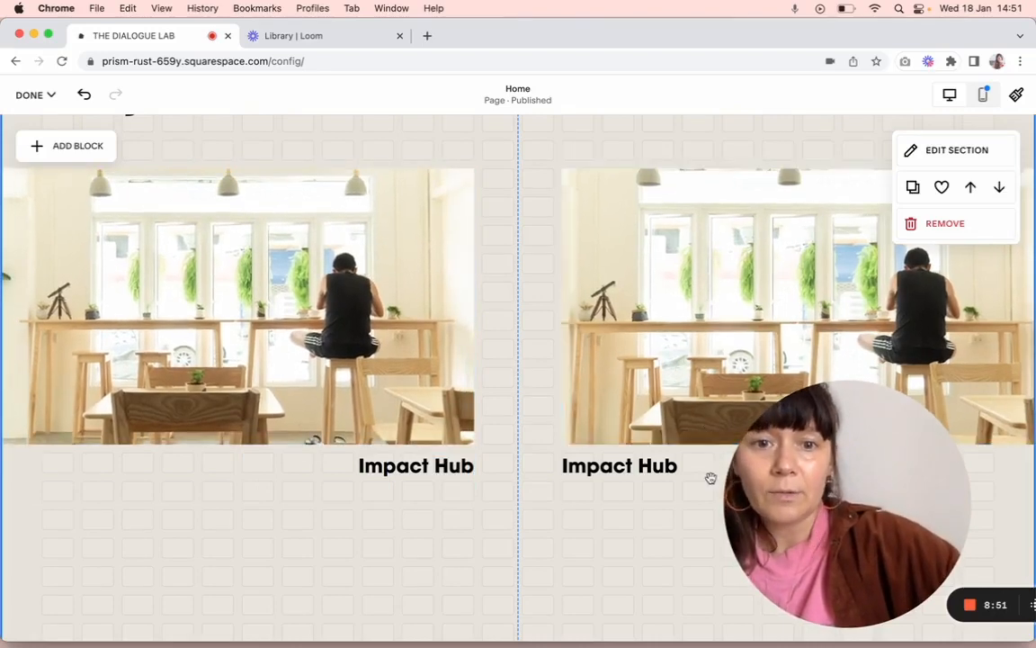
left_click(710, 479)
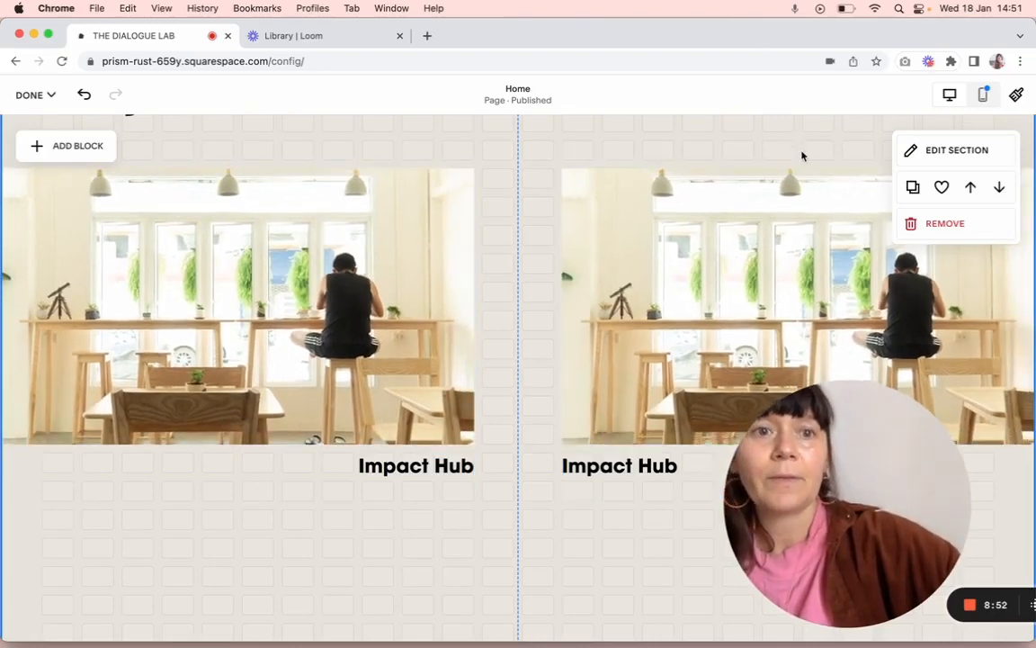
Duplicate both café images together with their captions and place the copies as a second row below the first
scroll(801, 157, "up", 3)
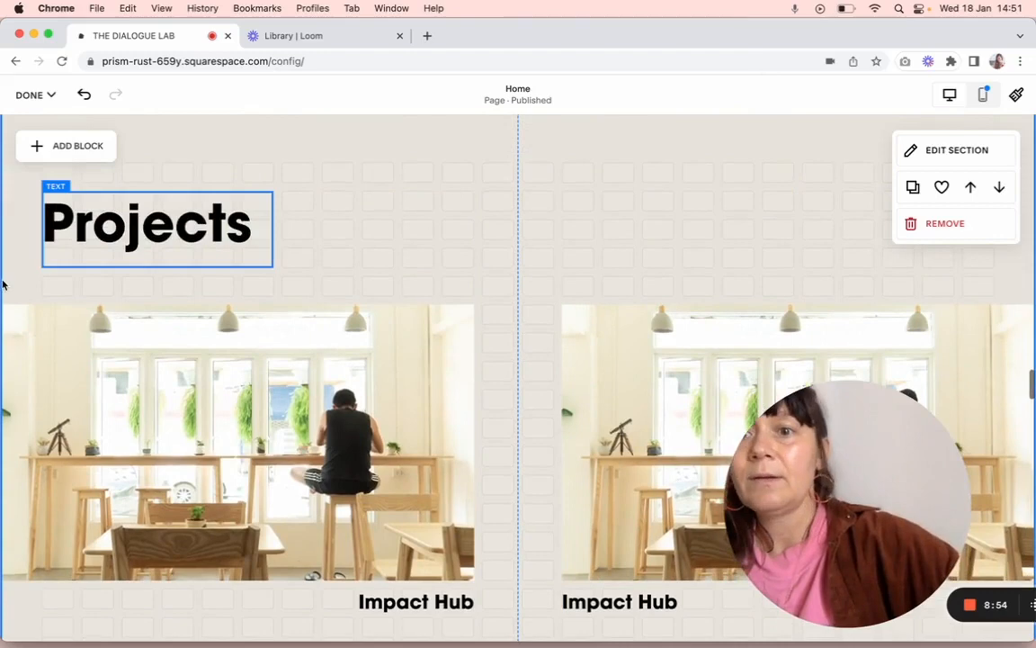
left_click_drag(25, 286, 728, 642)
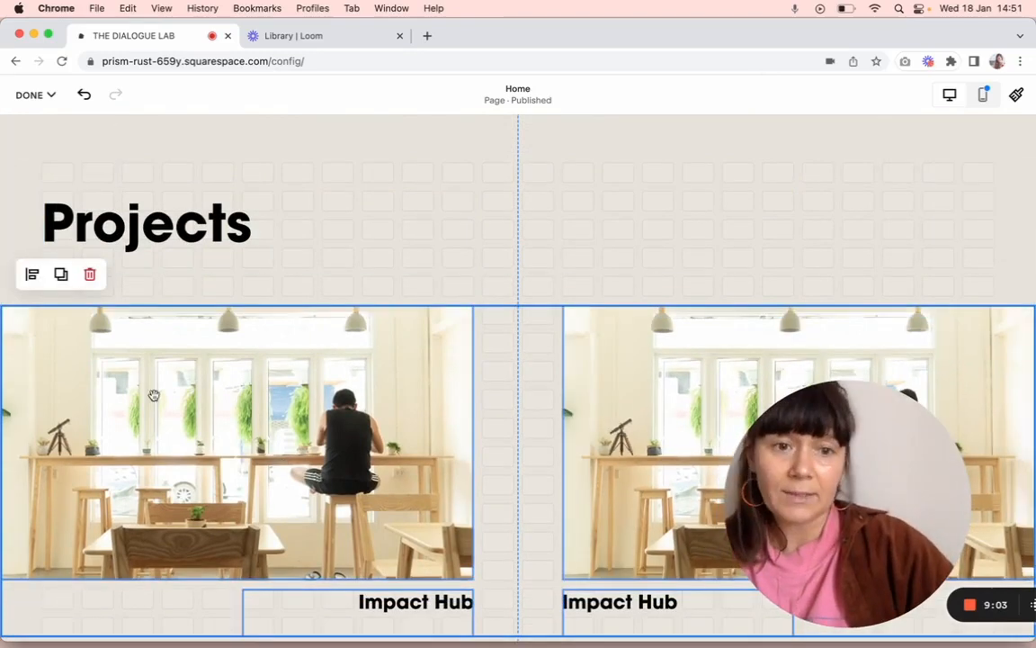
left_click(62, 284)
scroll(424, 180, "down", 1)
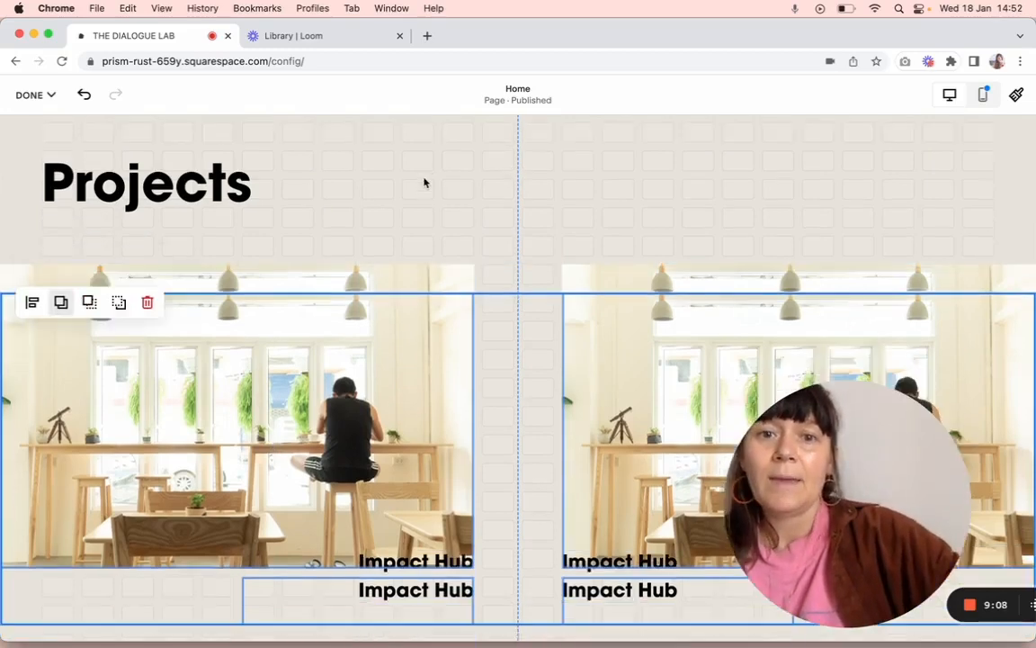
scroll(424, 183, "down", 5)
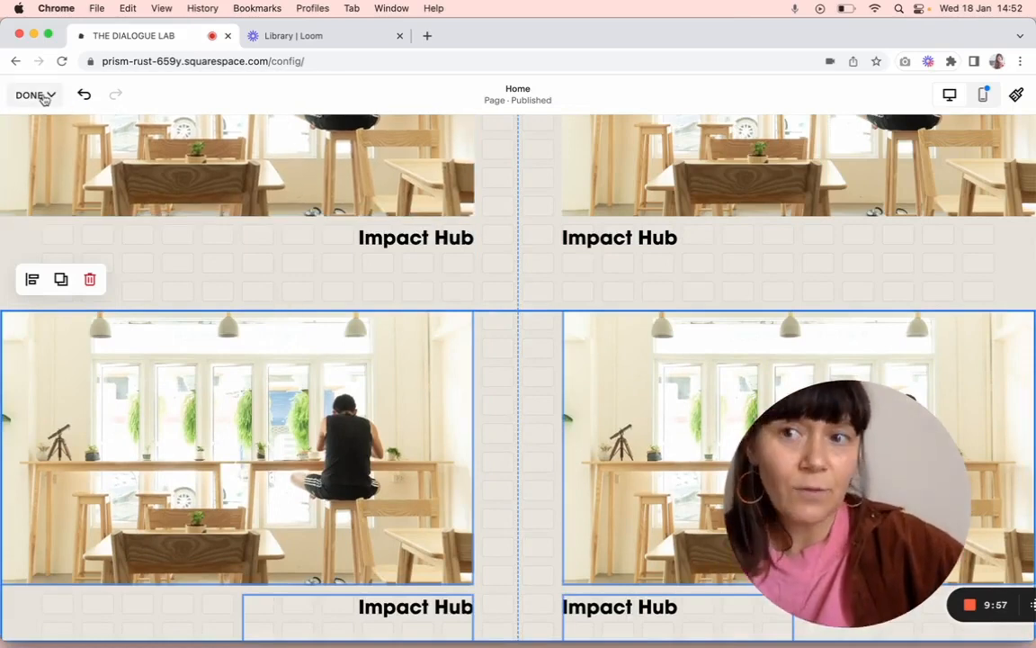
Open the options for saving or discarding the page edits
left_click(45, 100)
left_click(45, 100)
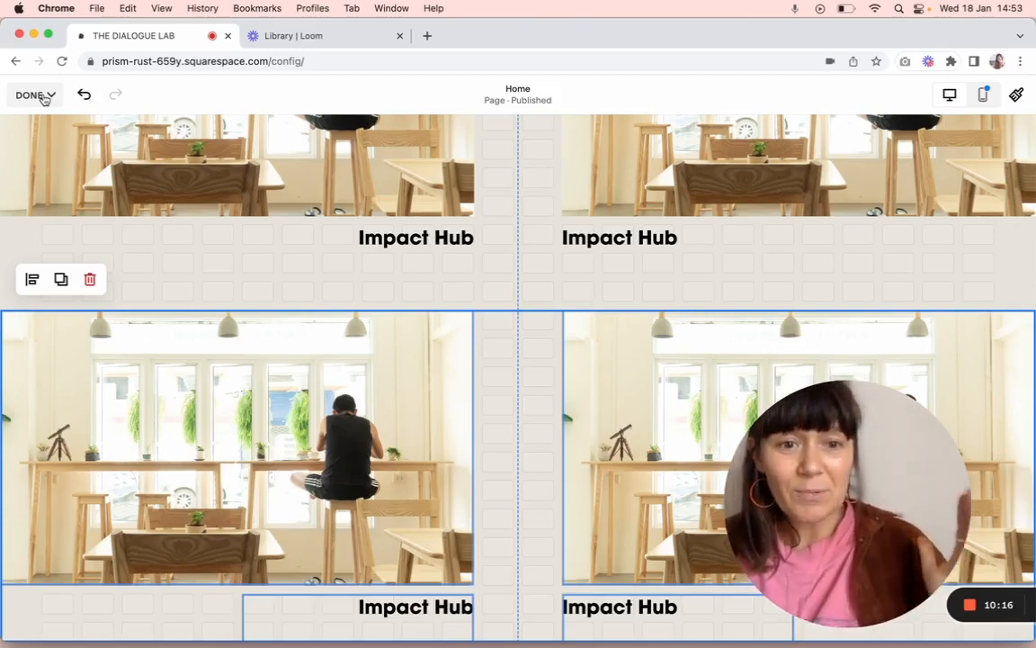
left_click(51, 97)
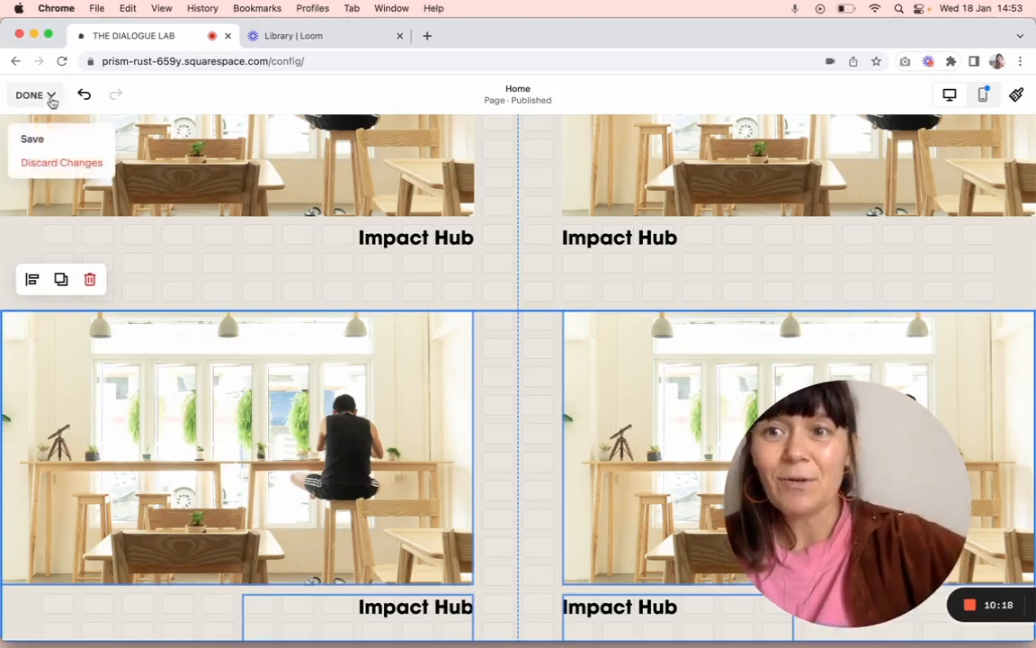